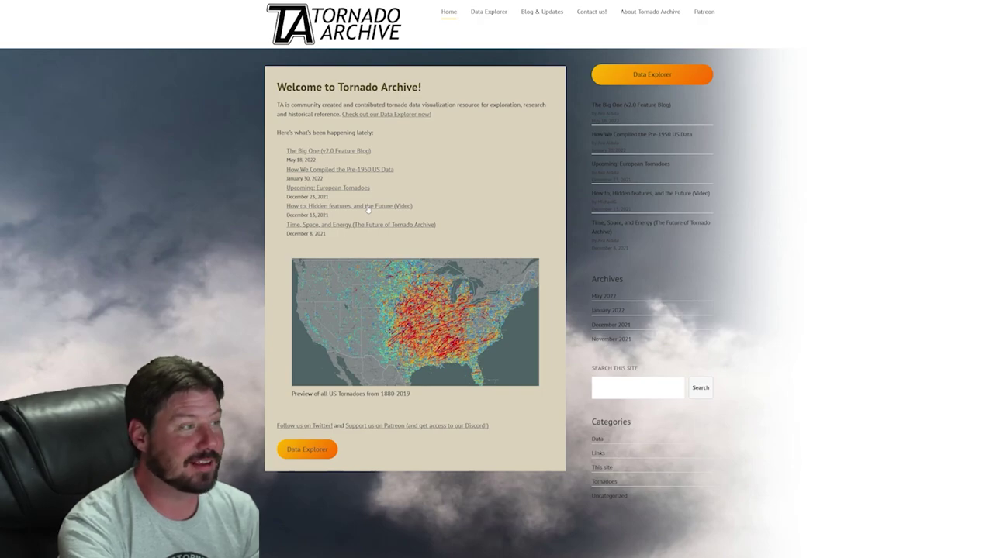
Step: Open the Data Explorer and overlay 2 m Temperature/MSLP/10 m Winds on the March 1, 1997 tornado map around Arkansas
left_click(307, 451)
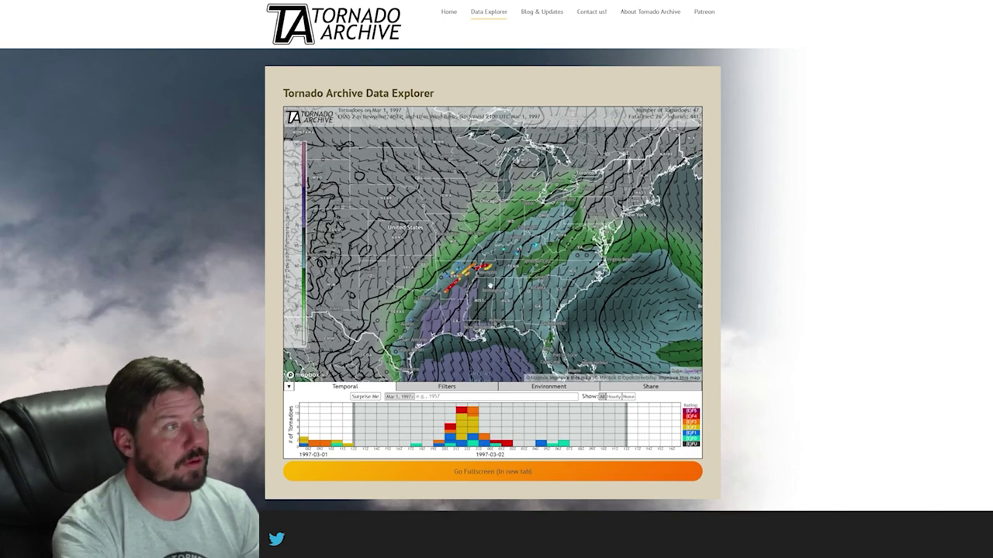
scroll(486, 299, "up", 5)
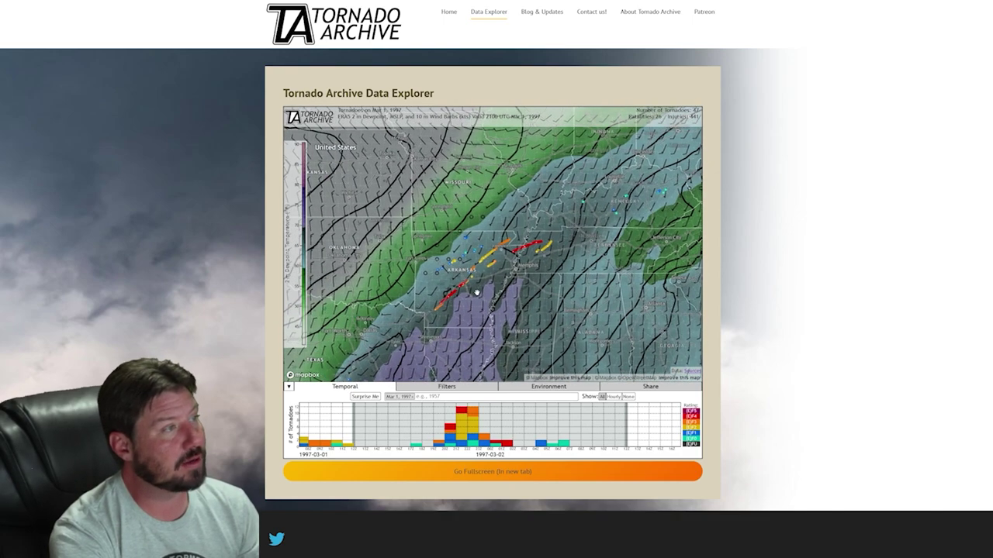
left_click(536, 389)
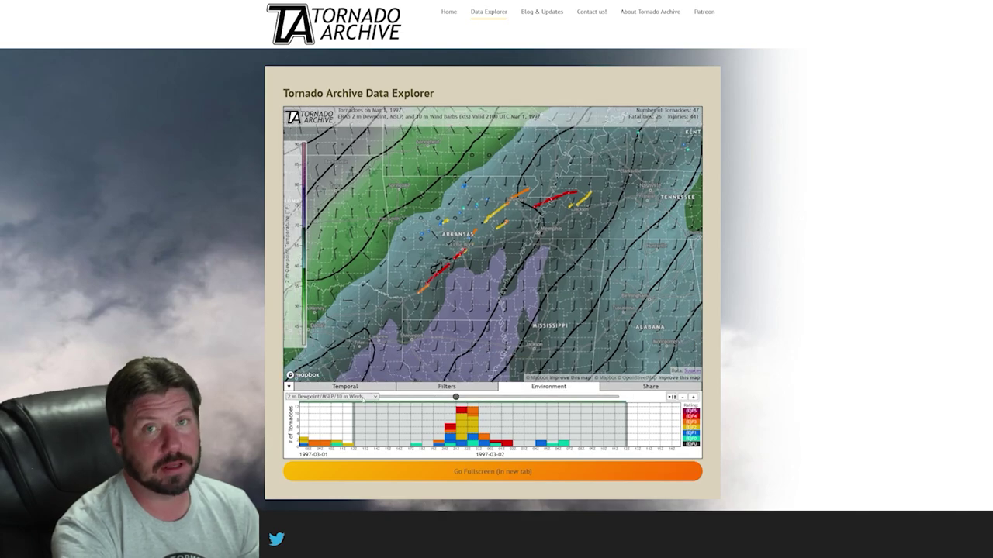
left_click(329, 396)
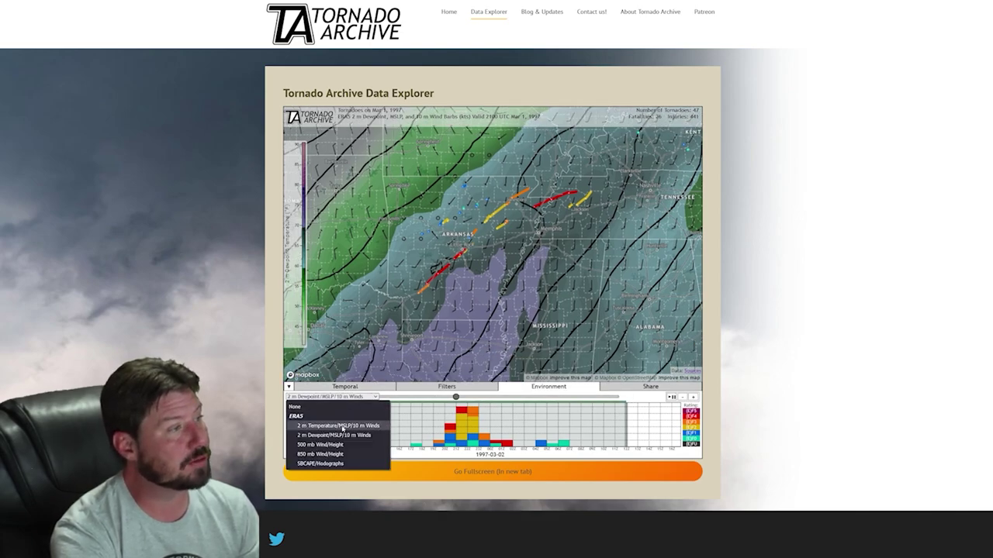
left_click(341, 425)
Step: Switch the environment overlay to 500 mb Wind/Height and on to SBCAPE/Hodographs
left_click(353, 396)
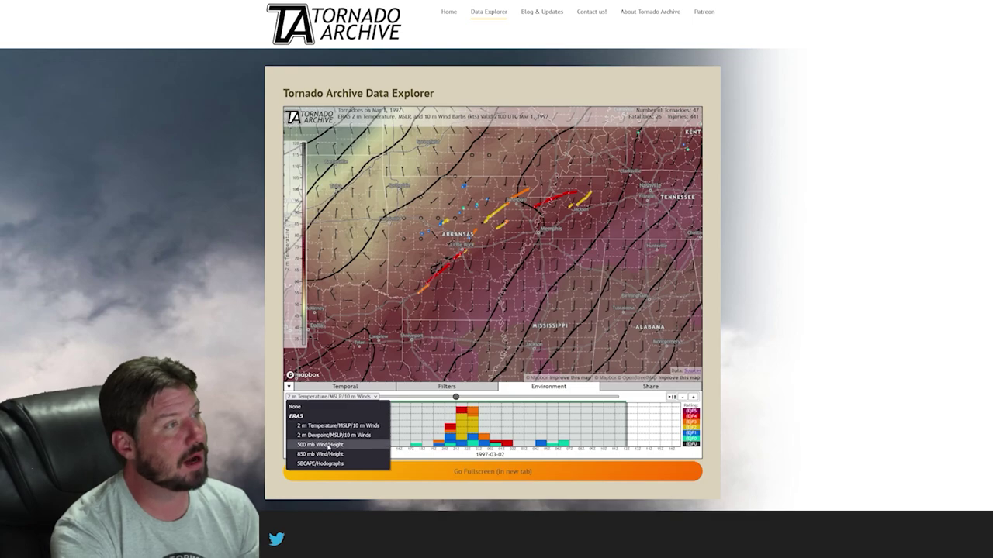
left_click(329, 446)
left_click(329, 396)
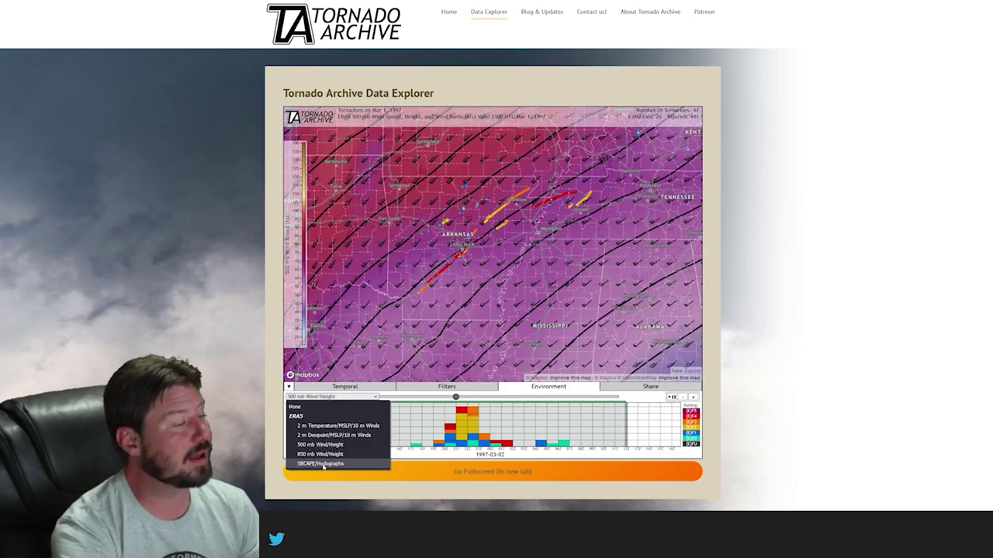
left_click(325, 465)
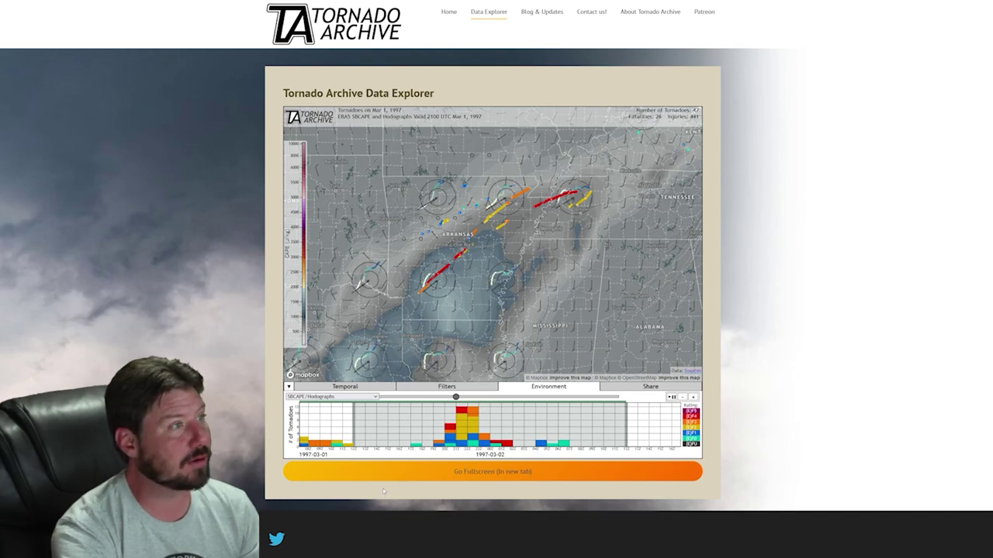
Step: Examine the SBCAPE shading and hodographs around the Arkansas tornado tracks at several map scales
scroll(509, 284, "up", 2)
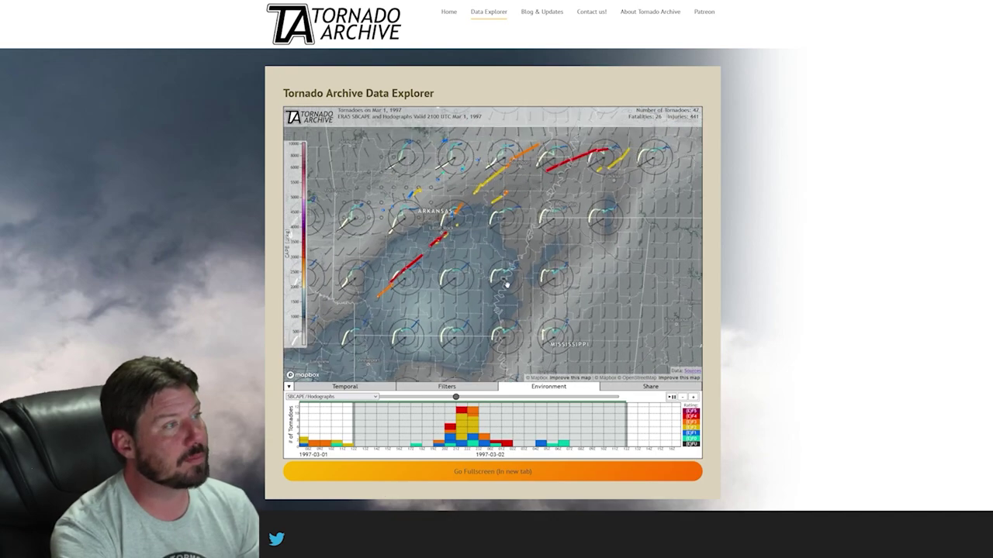
scroll(506, 285, "up", 1)
scroll(465, 275, "down", 3)
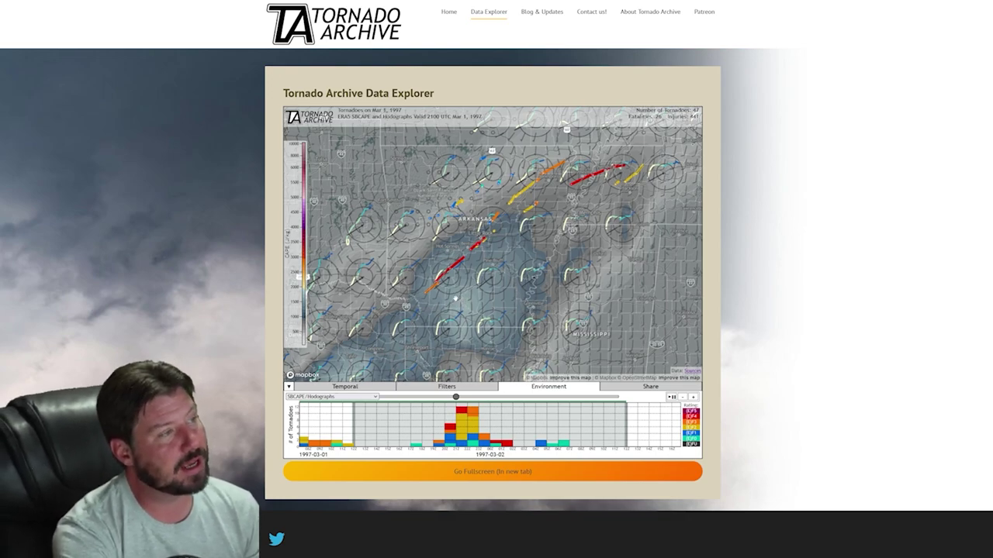
scroll(467, 284, "down", 3)
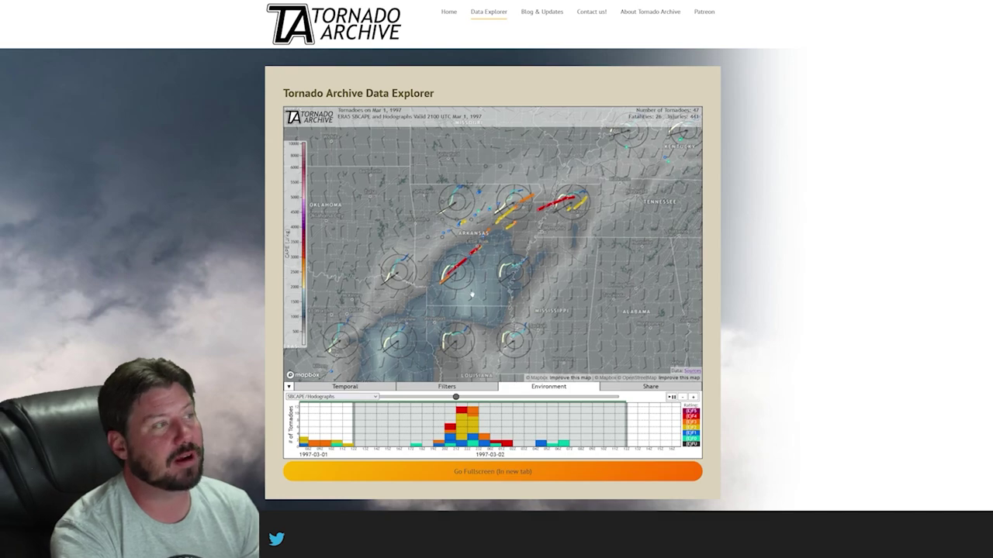
scroll(480, 258, "up", 2)
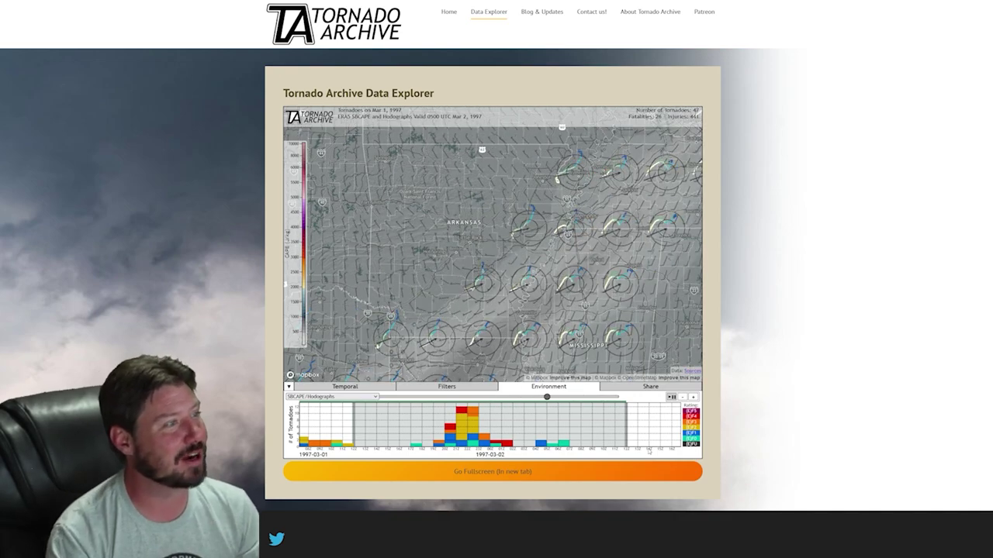
left_click(469, 417)
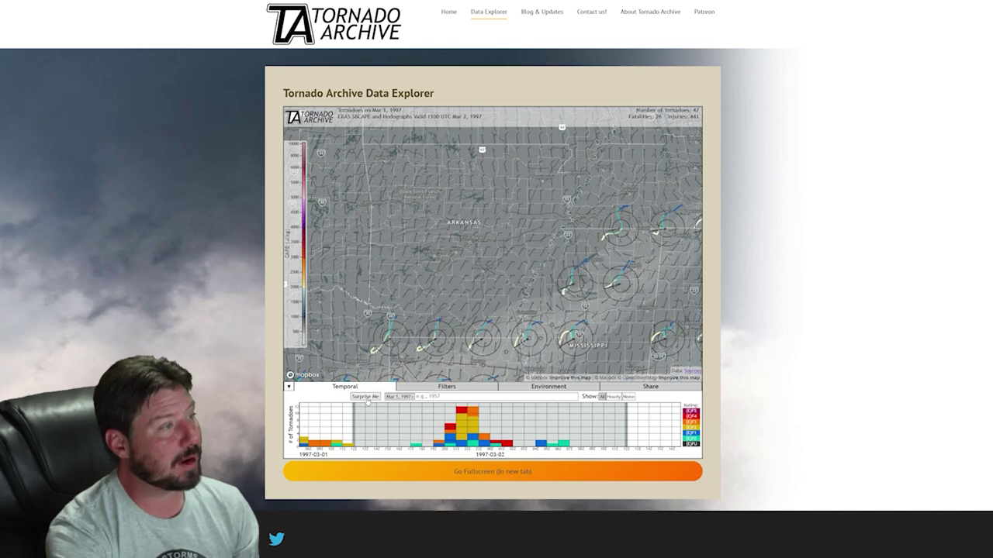
Step: Load four random tornado days in a row with the Surprise Me option
left_click(366, 397)
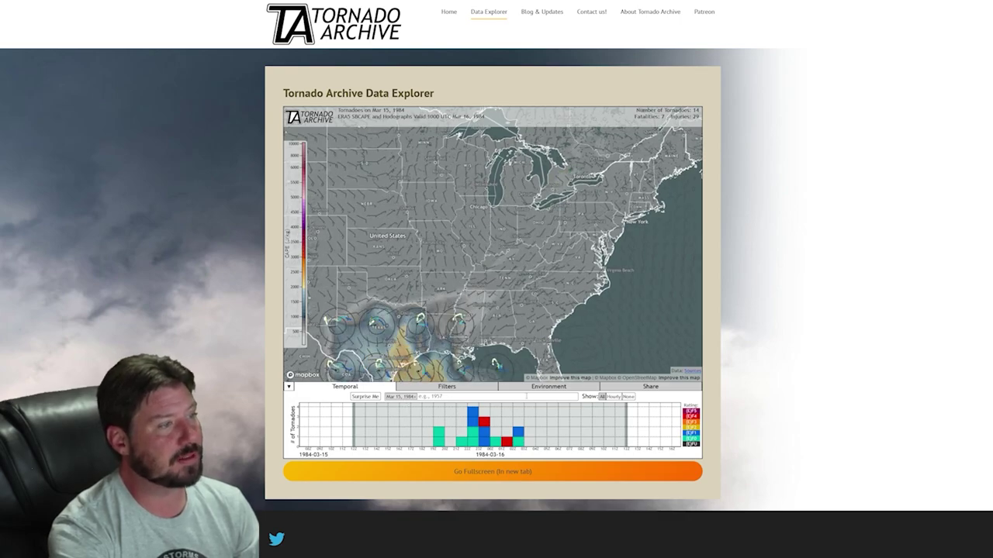
left_click(366, 397)
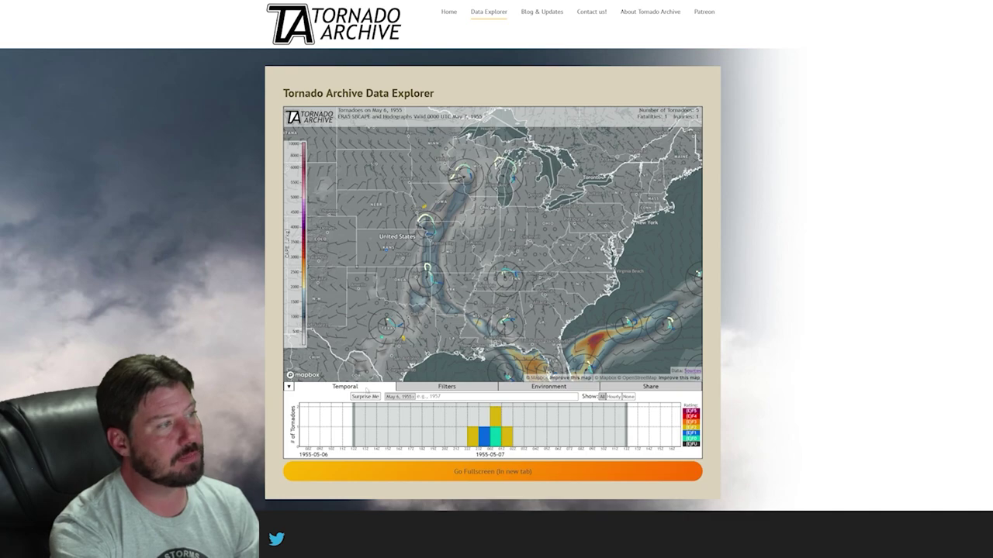
left_click(364, 397)
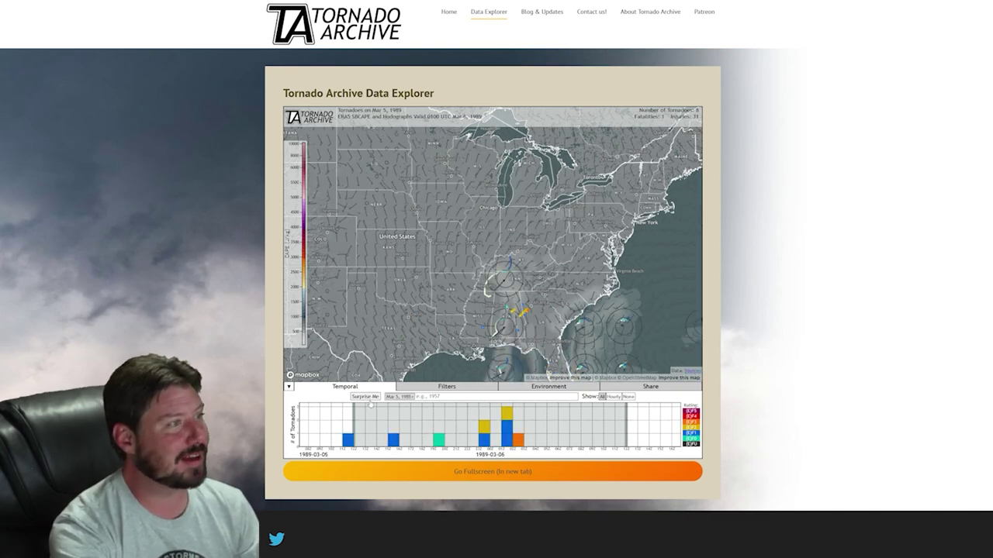
left_click(352, 397)
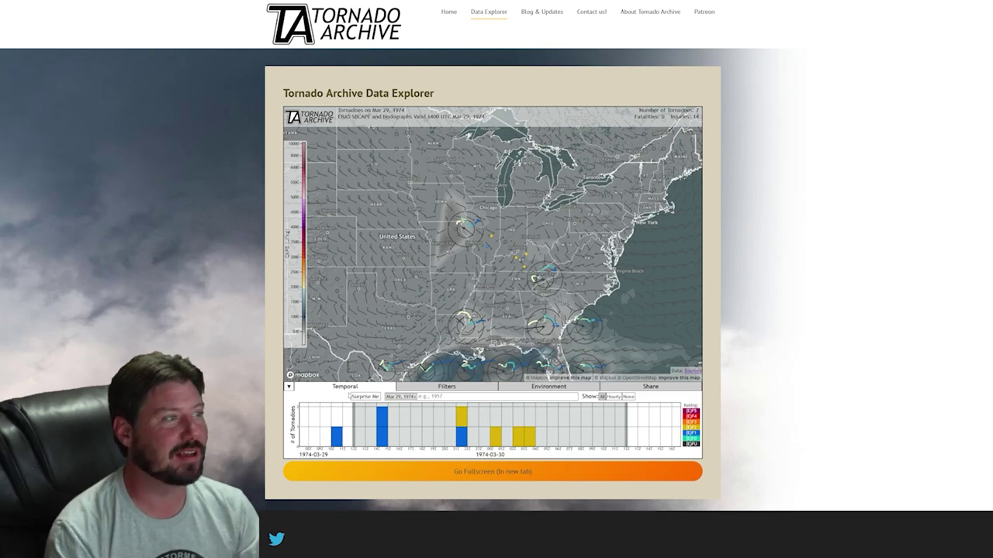
Step: Widen the timeline to March and April 1974 in the environment view and jump to the April 13, 1974 tornadoes
left_click(549, 386)
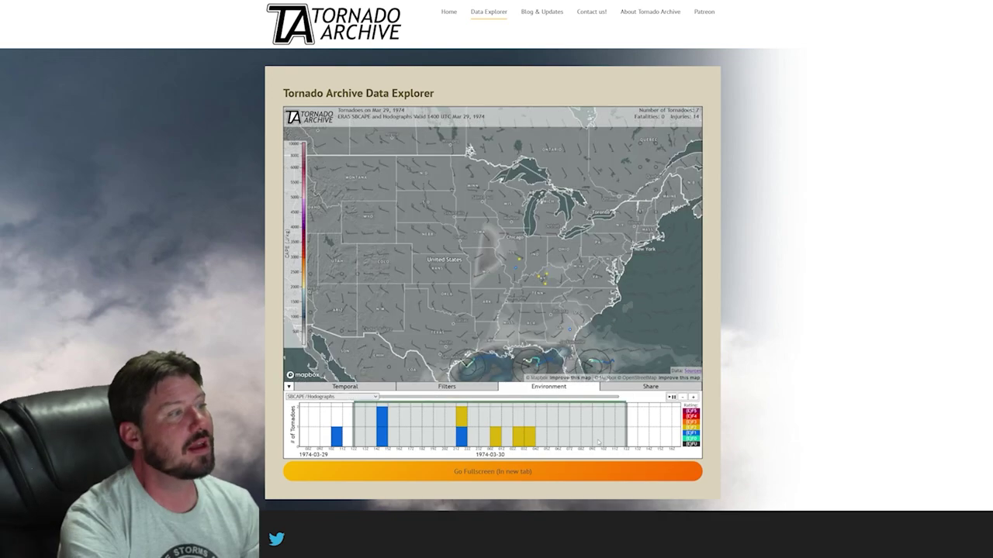
scroll(472, 424, "down", 5)
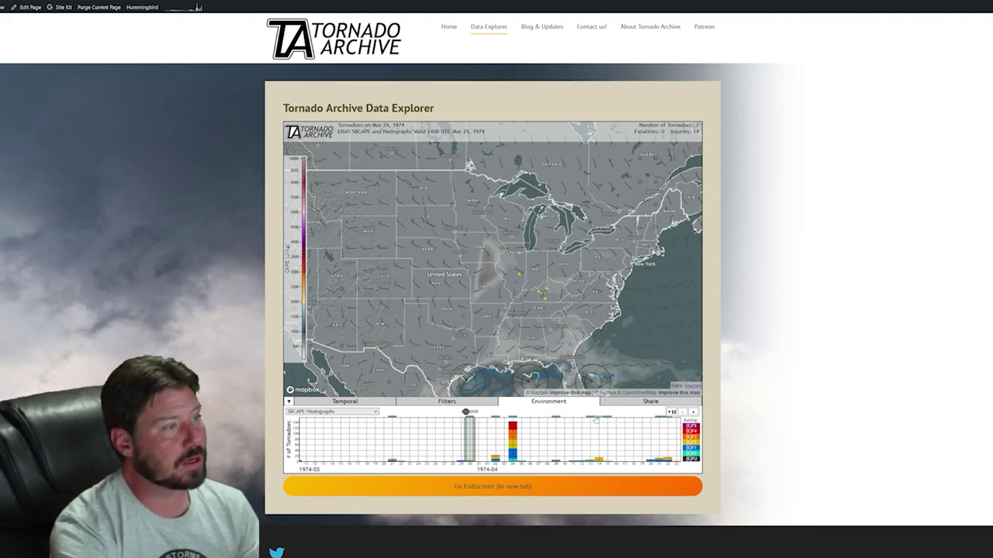
scroll(600, 419, "down", 1)
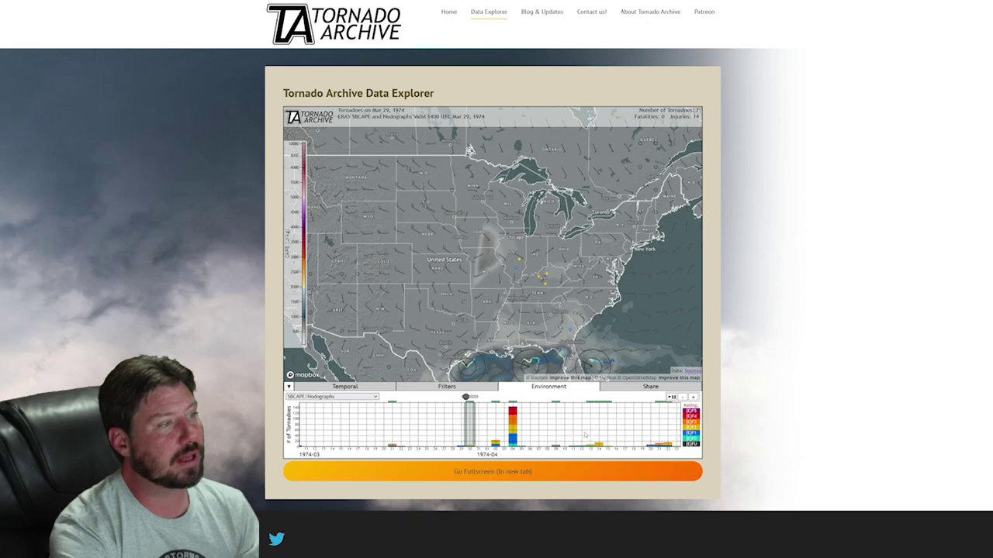
left_click(600, 404)
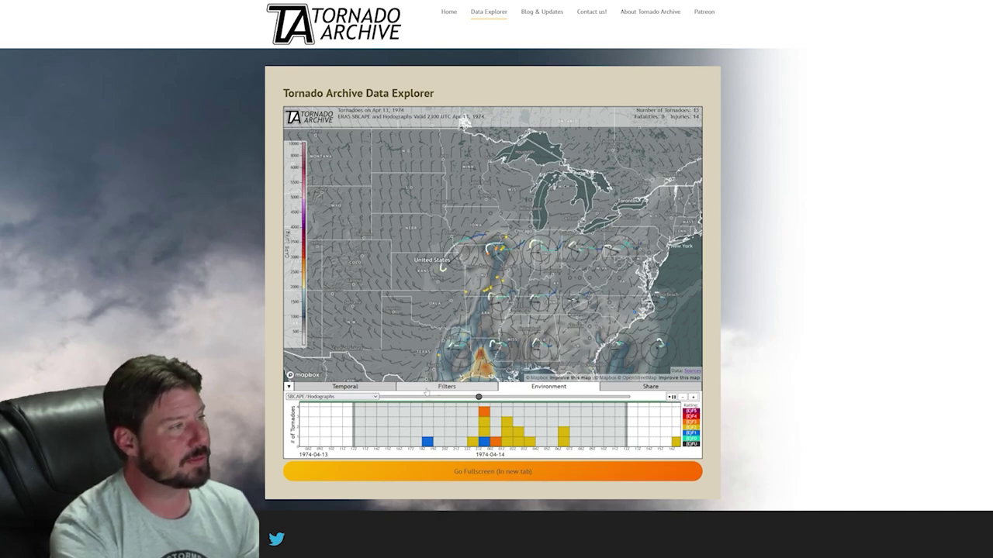
Step: Remove the Apr 13, 1974 date filter to map the tornadoes of all years across North America
left_click(356, 388)
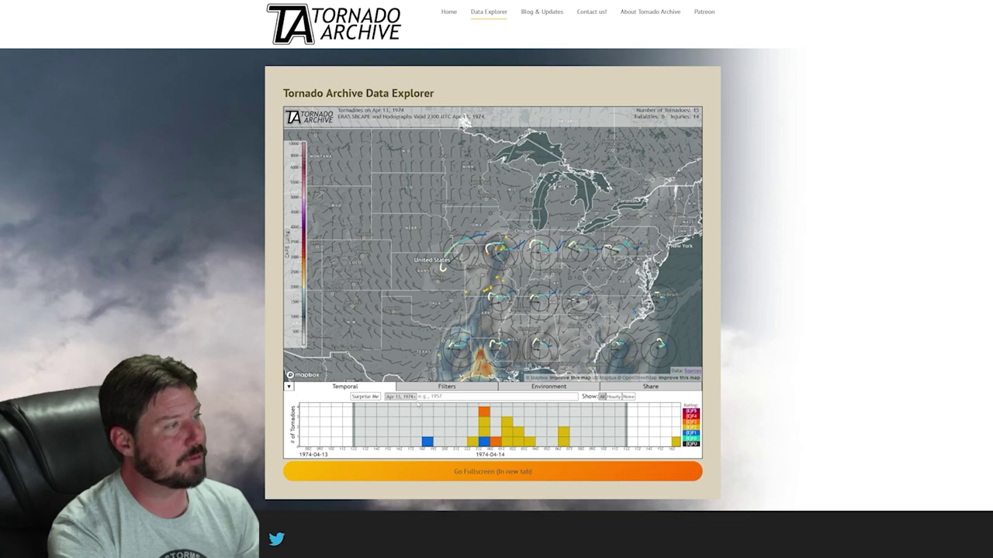
left_click(413, 396)
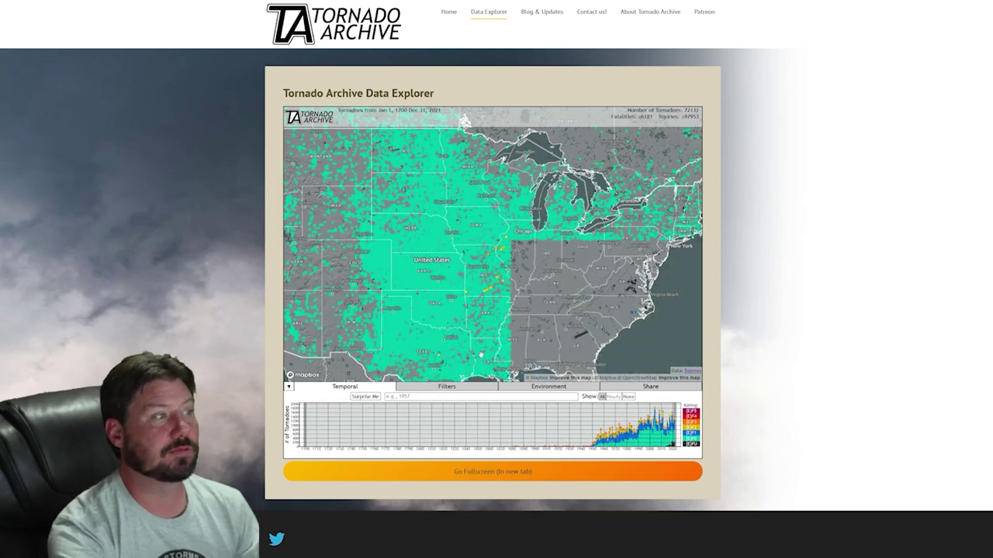
scroll(505, 323, "down", 5)
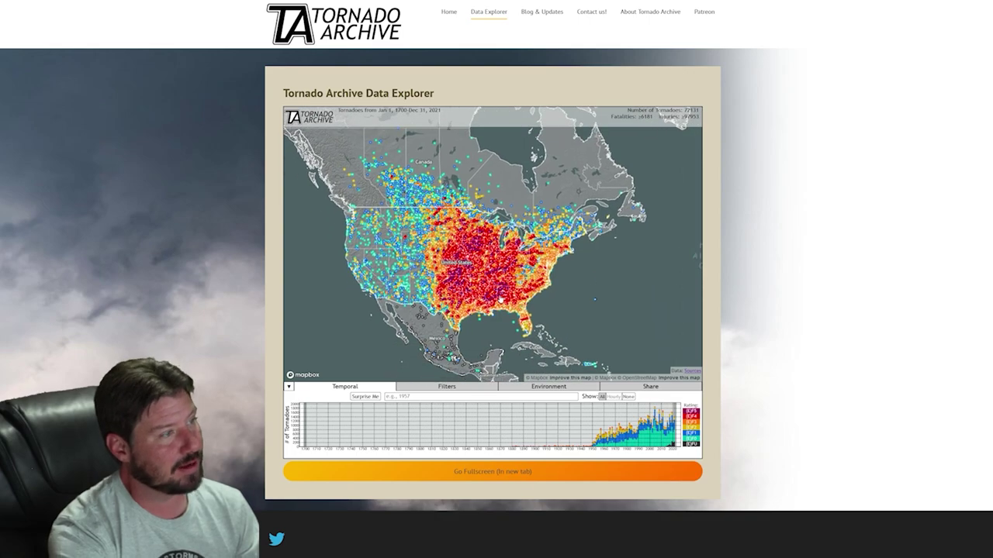
scroll(503, 303, "down", 2)
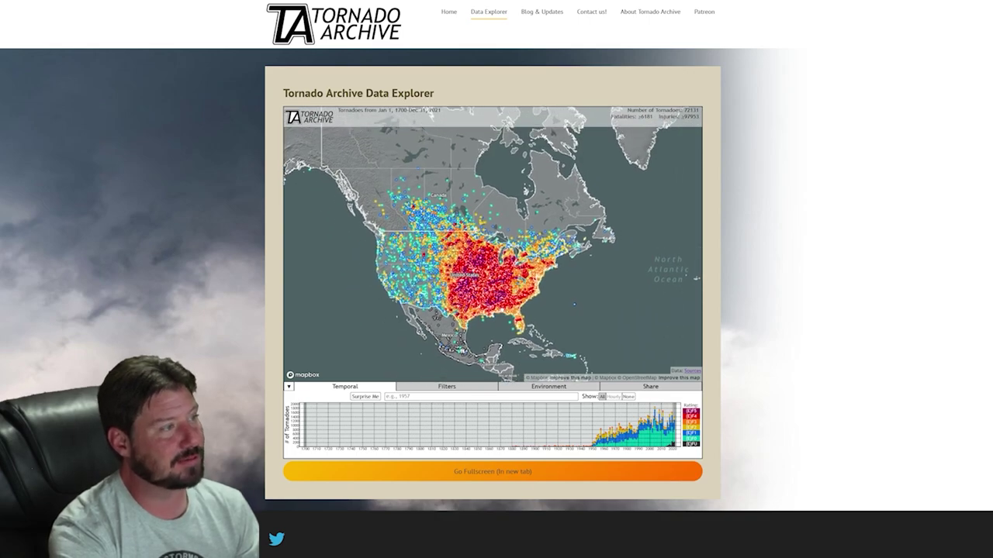
Step: Set the domain filter to World
left_click(470, 388)
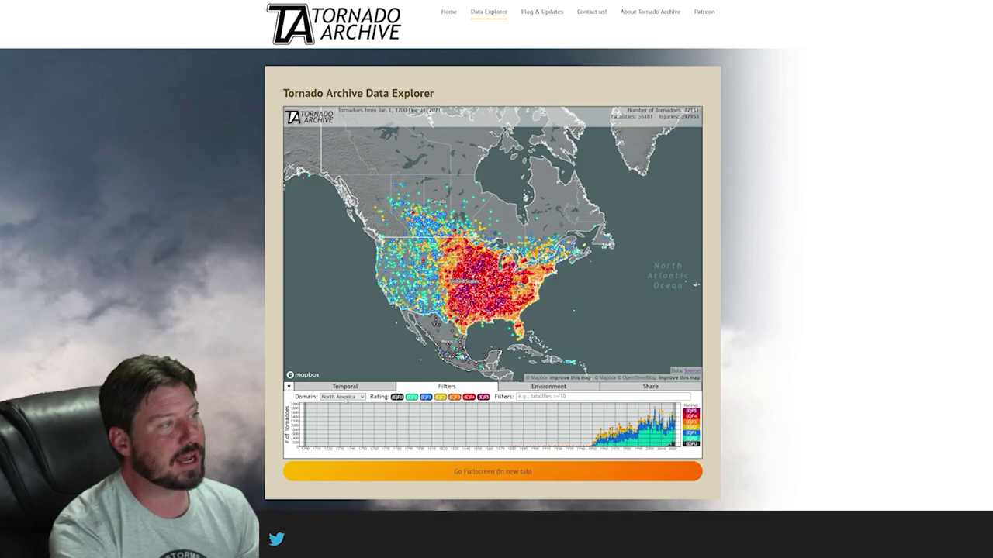
left_click(347, 396)
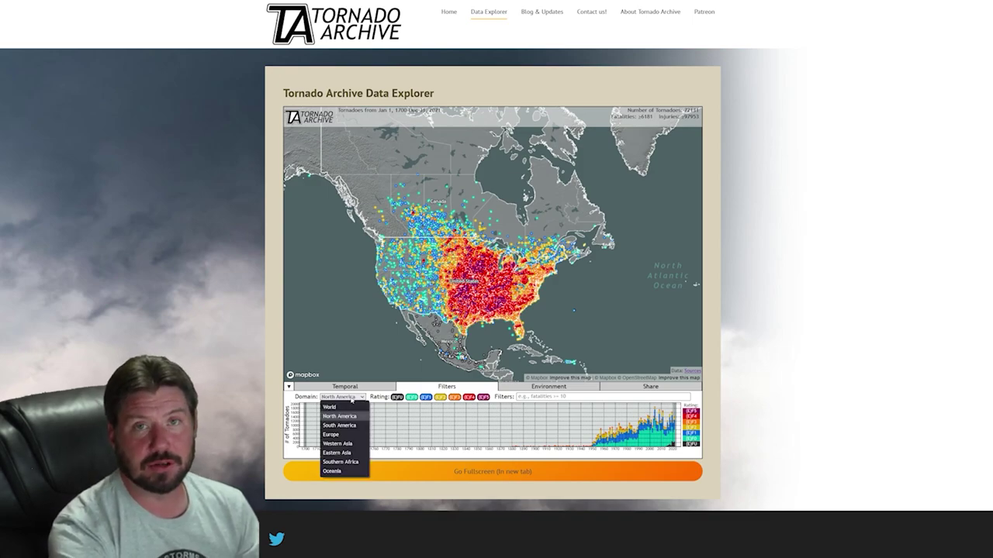
left_click(347, 406)
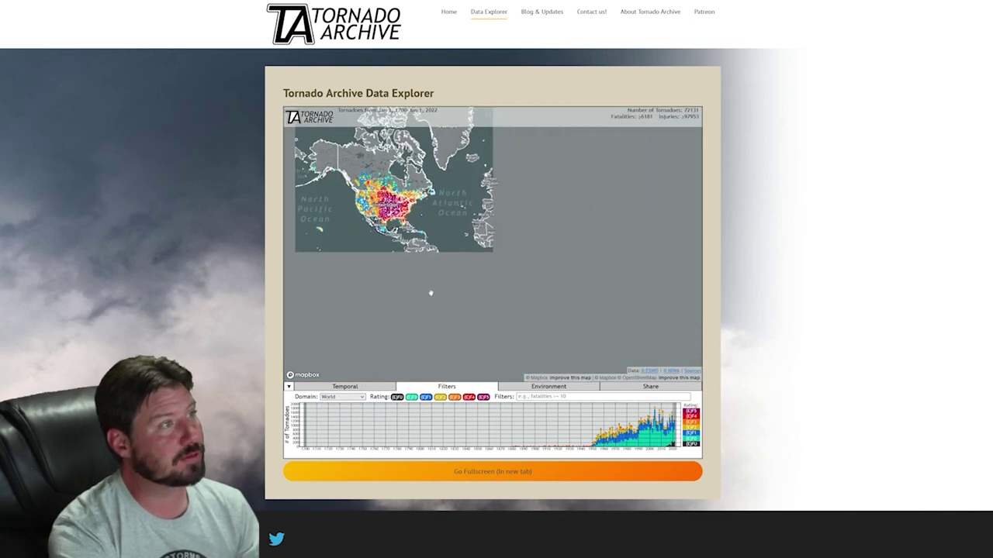
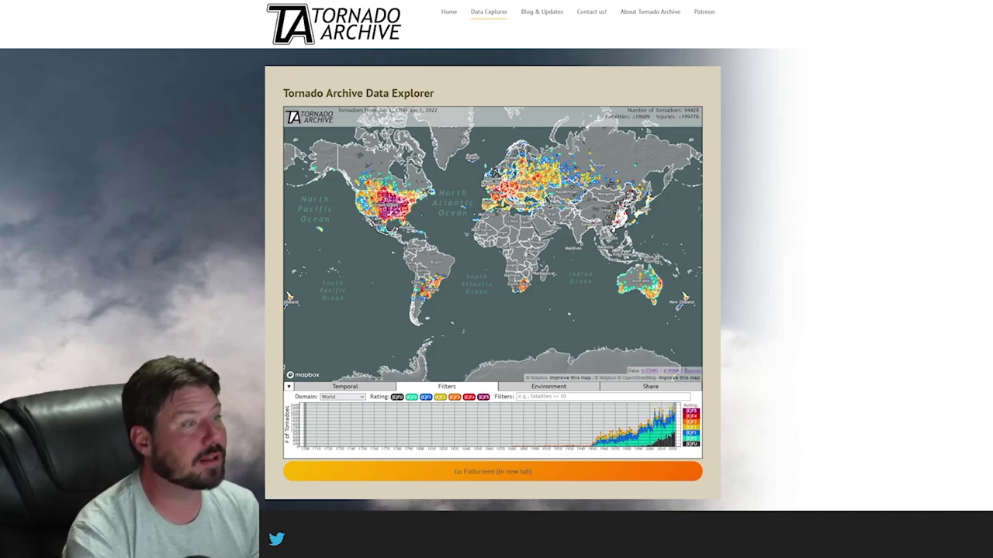
Step: Open the map's data sources, and set the domain filter to Europe
left_click(691, 372)
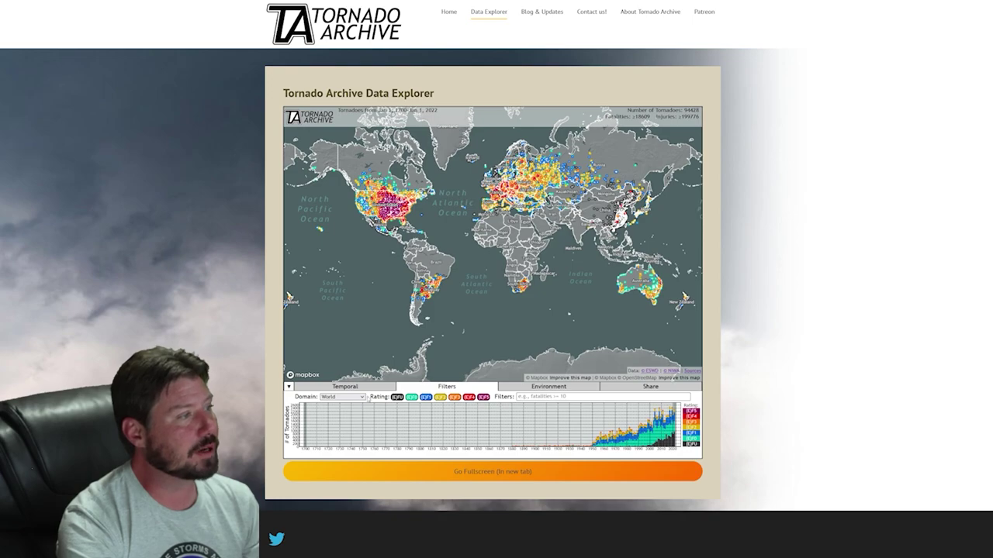
left_click(357, 397)
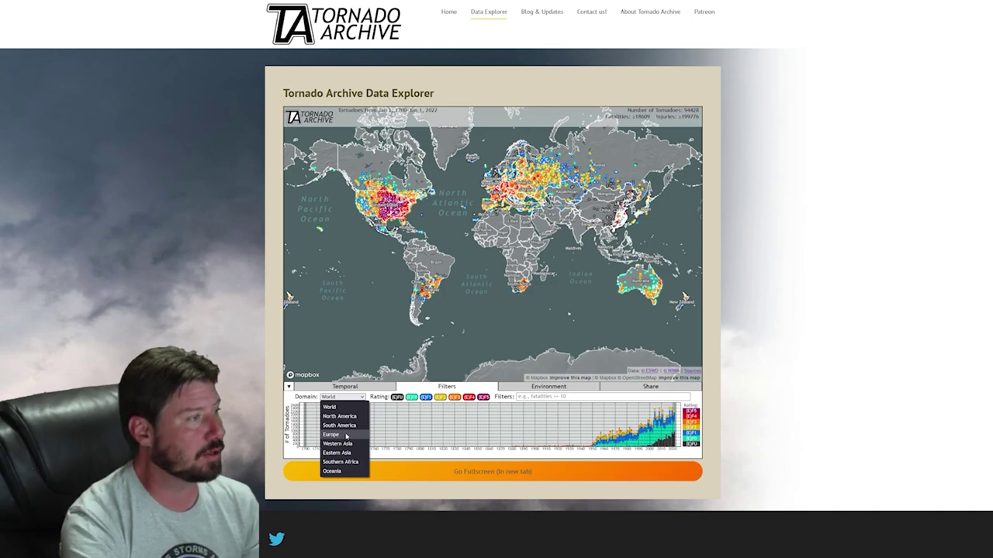
left_click(346, 436)
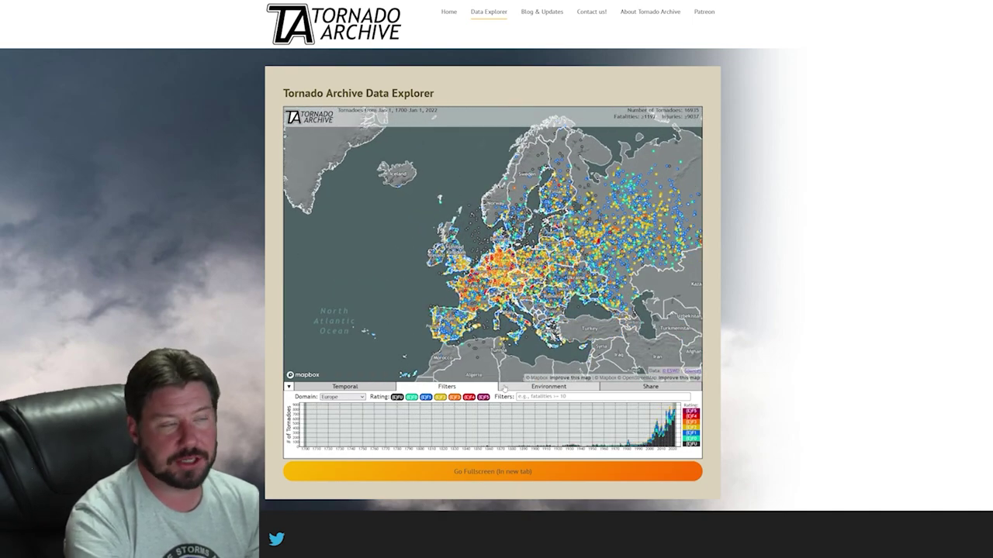
Step: Open the details of the long red tornado track in central Ukraine and load its date, Aug 18, 1969
left_click_drag(454, 348, 419, 361)
scroll(448, 308, "up", 2)
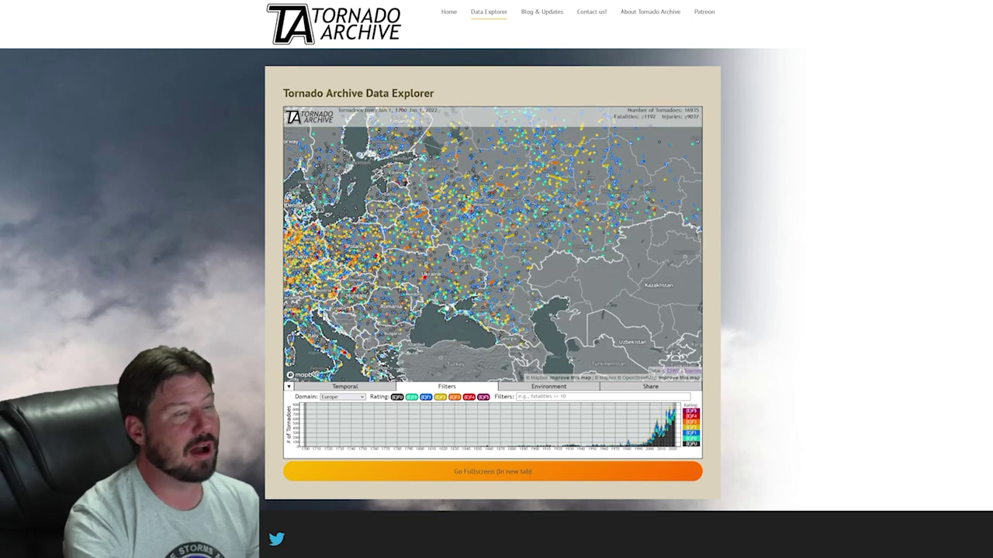
left_click_drag(435, 287, 469, 287)
scroll(470, 286, "up", 4)
scroll(475, 286, "up", 2)
left_click_drag(476, 287, 505, 270)
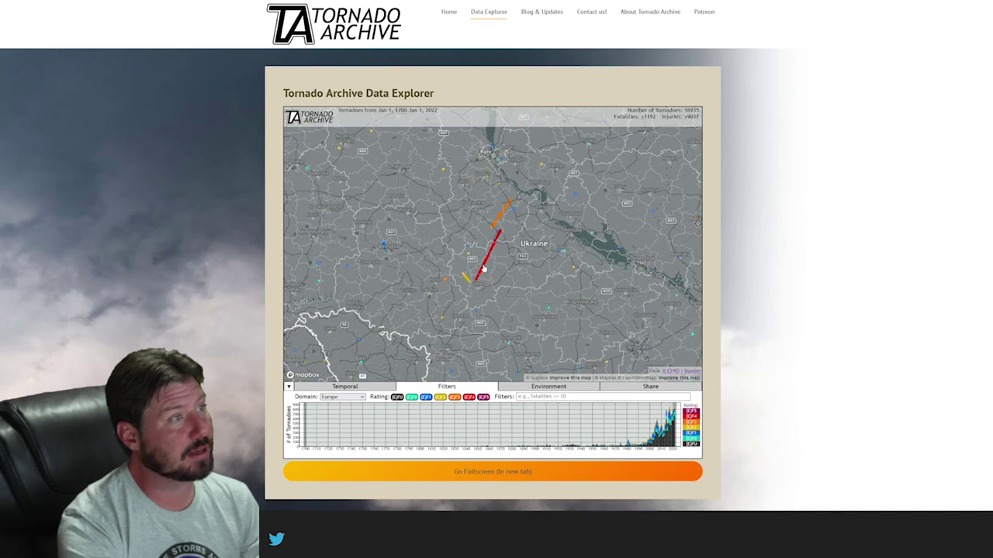
left_click(483, 268)
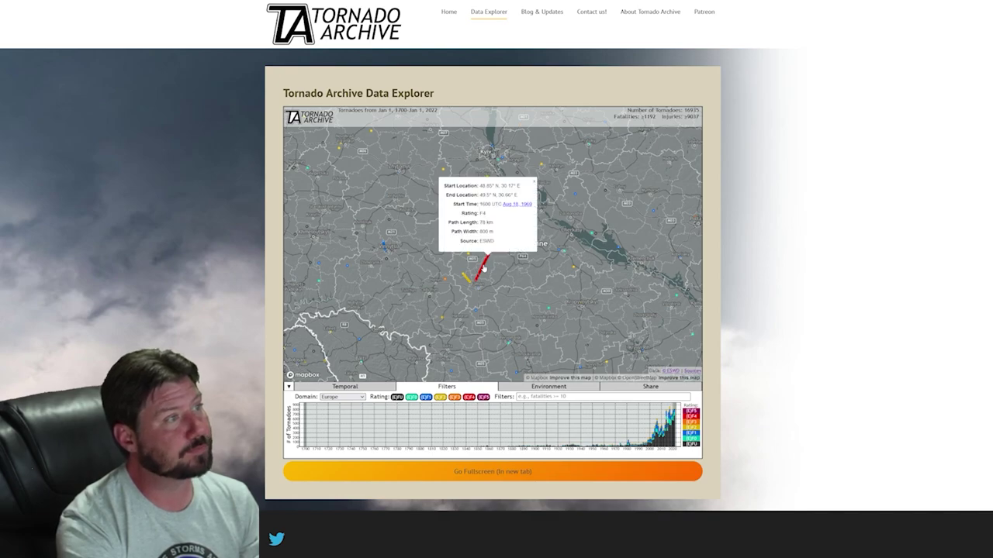
left_click(519, 206)
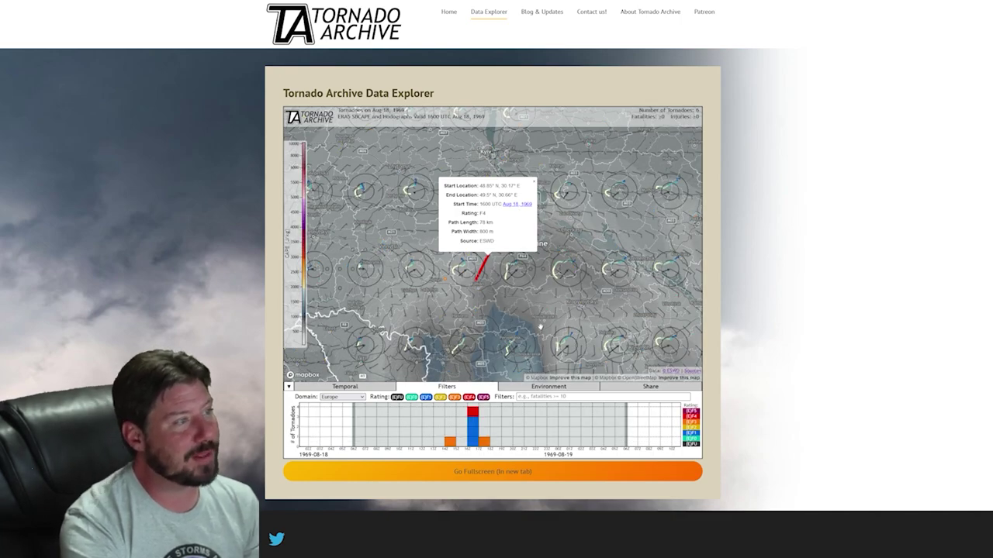
Step: Close the Ukraine track's details and switch the environment overlay to 2 m Dewpoint/MSLP/10 m Winds for Aug 18, 1969
left_click(545, 311)
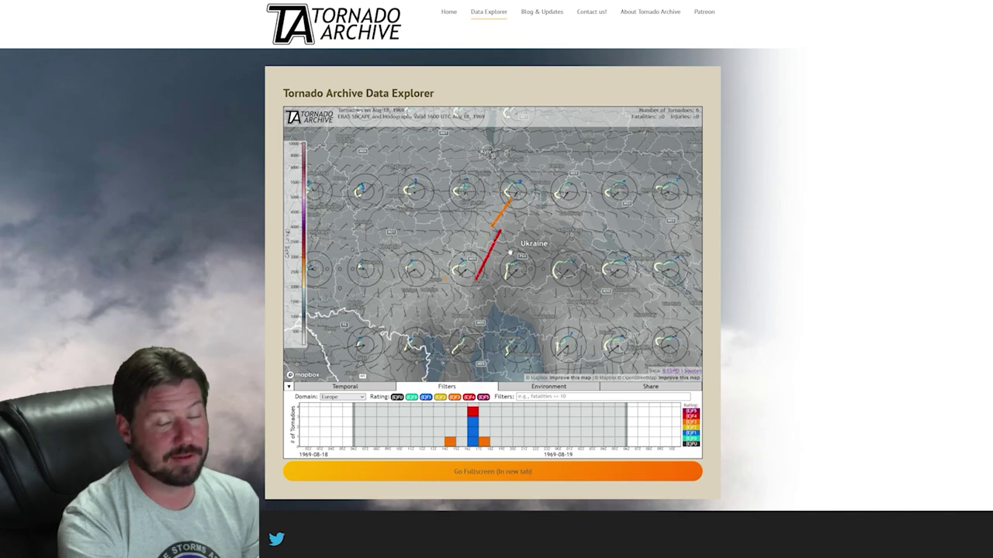
scroll(528, 321, "down", 2)
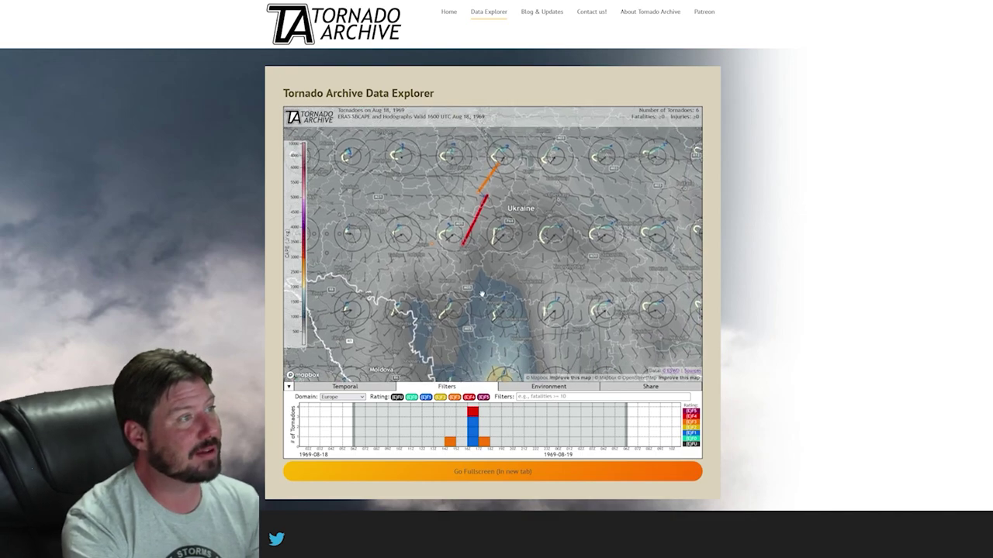
left_click(548, 387)
left_click(332, 396)
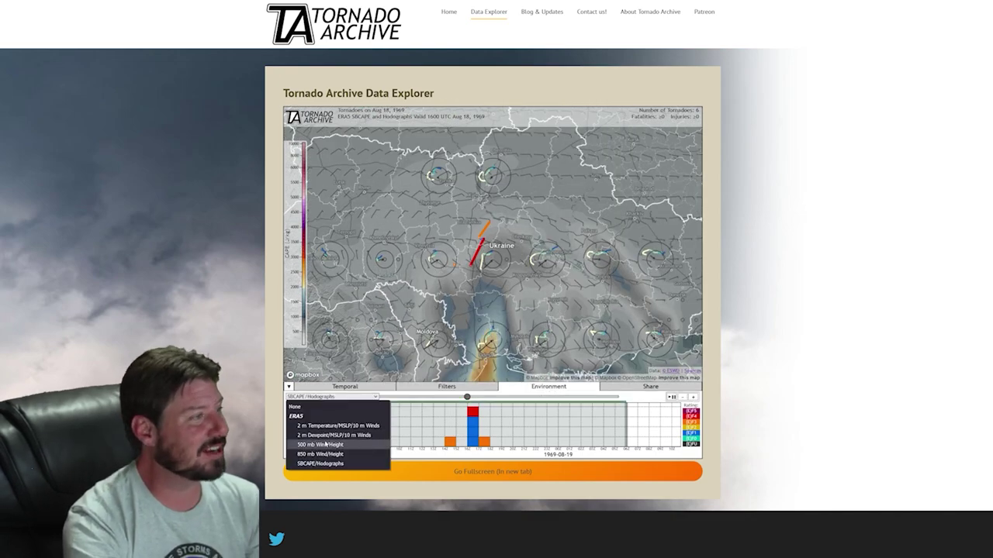
left_click(326, 438)
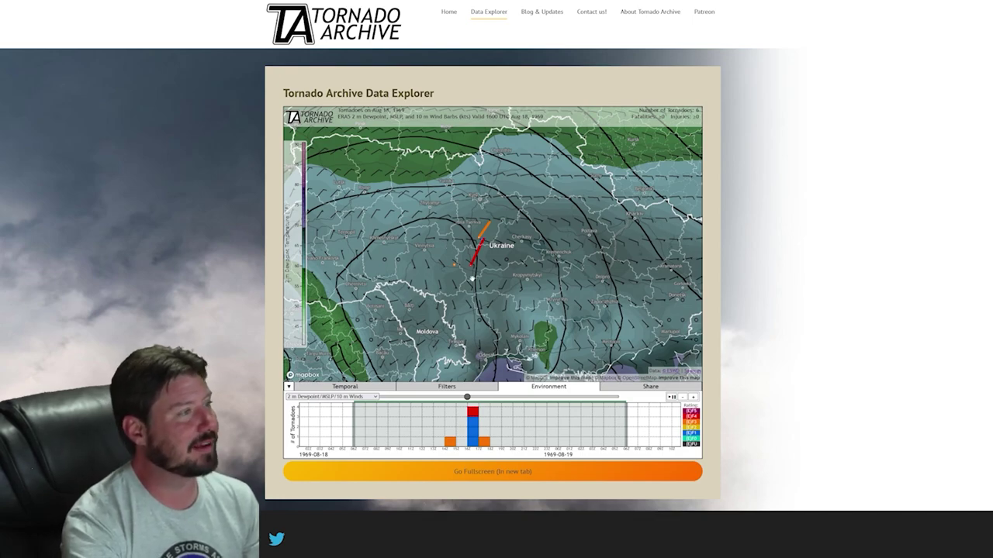
left_click_drag(478, 270, 465, 284)
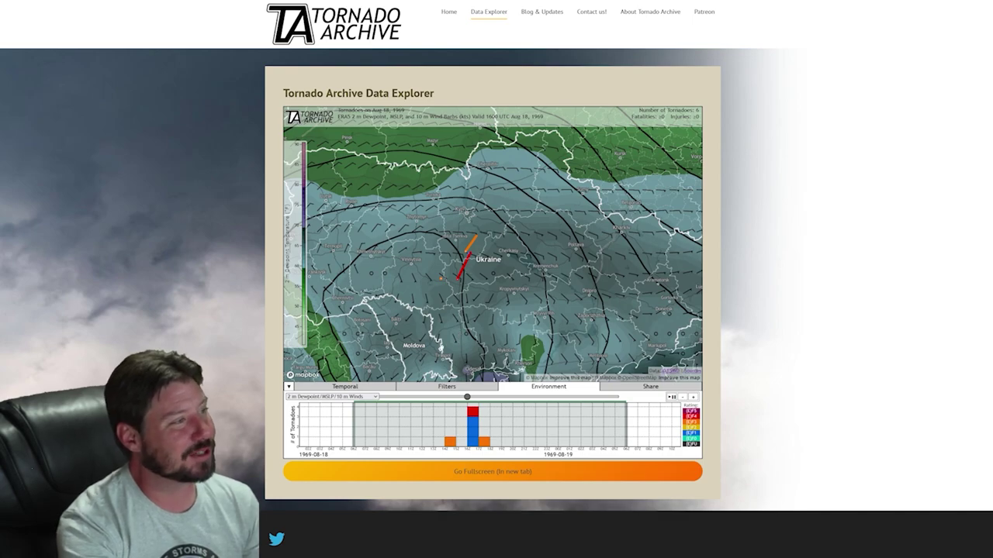
scroll(483, 293, "down", 5)
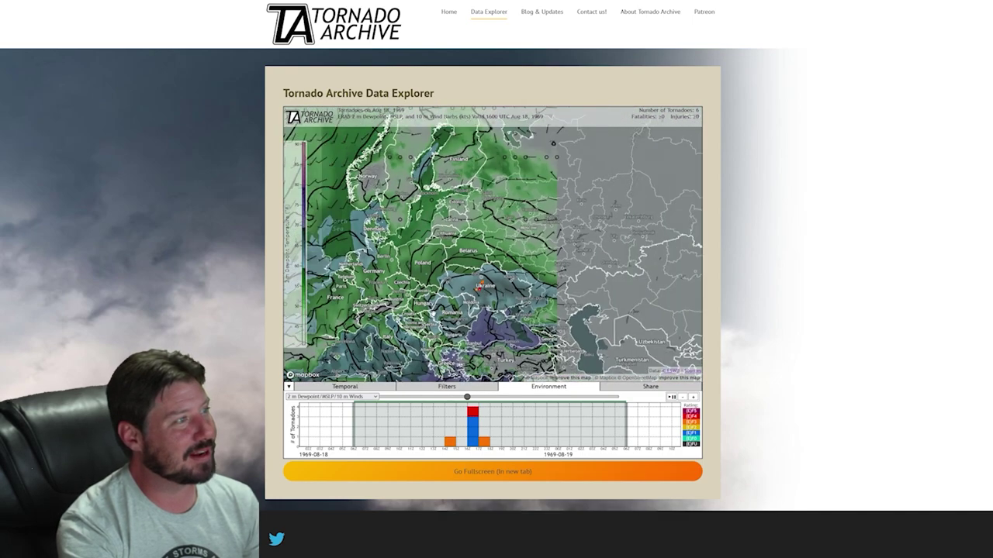
scroll(395, 285, "up", 2)
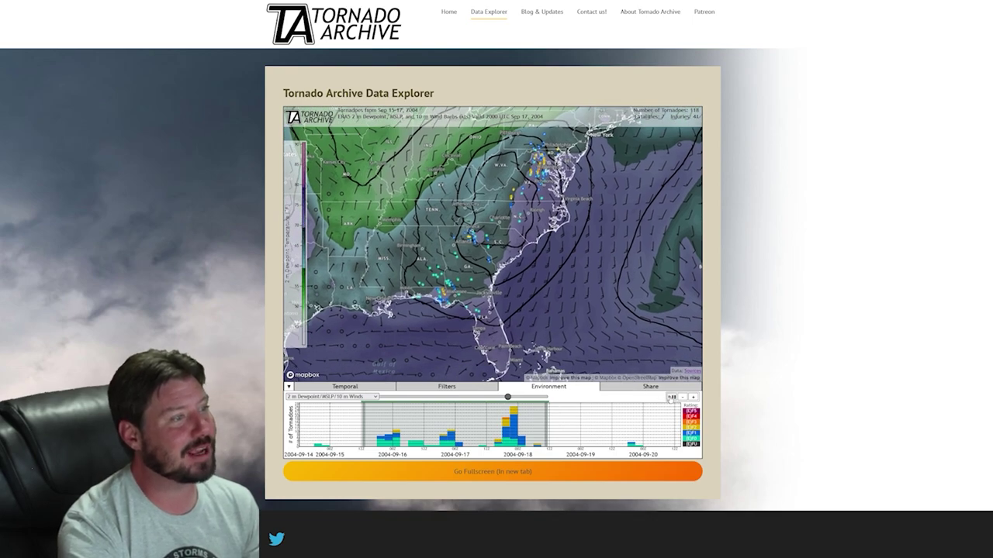
right_click(671, 398)
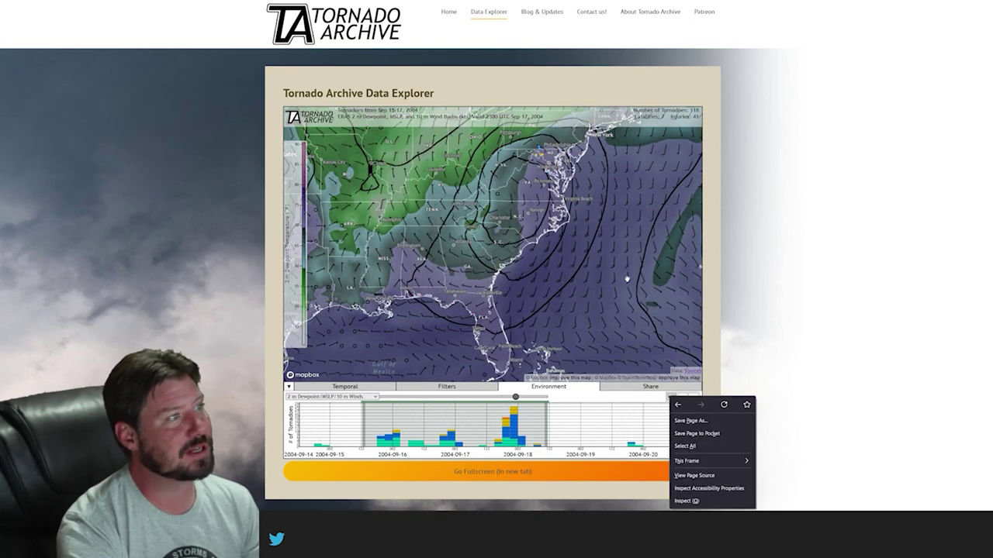
left_click(627, 277)
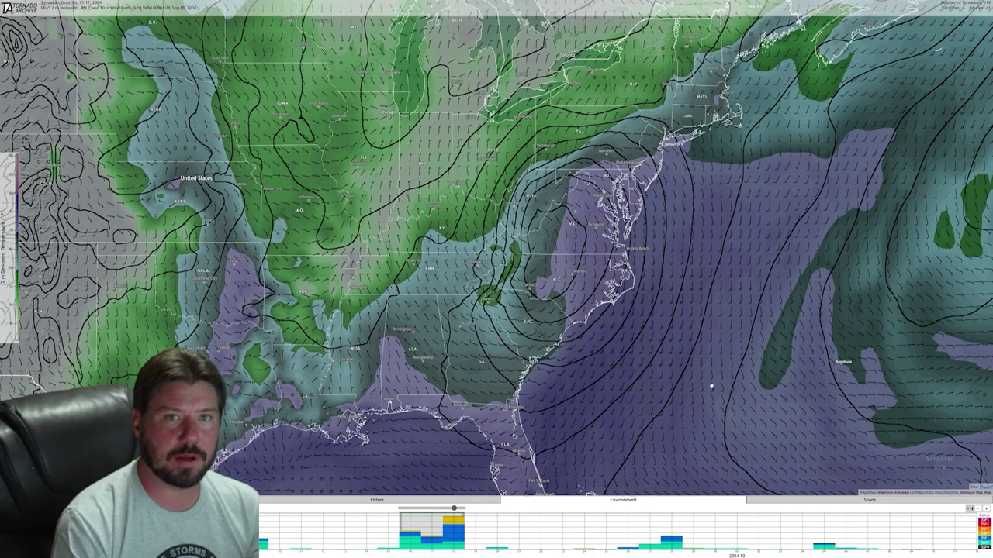
Step: Step the dewpoint, pressure and wind overlay back and forth through Sep 15-17, 2004 to follow the hurricane inland over the southeastern United States
key("Right")
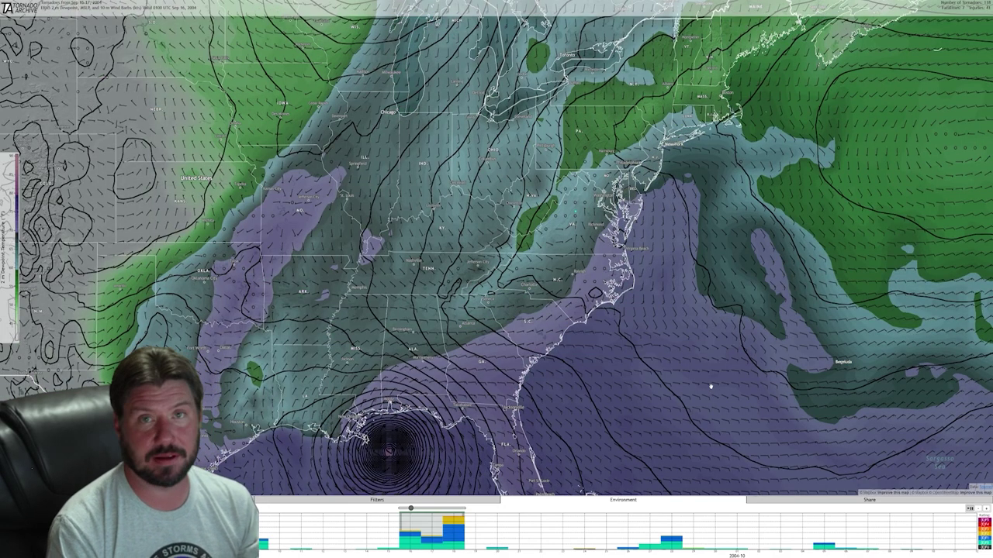
key("Right")
key("Right")
key("Right")
key("Right")
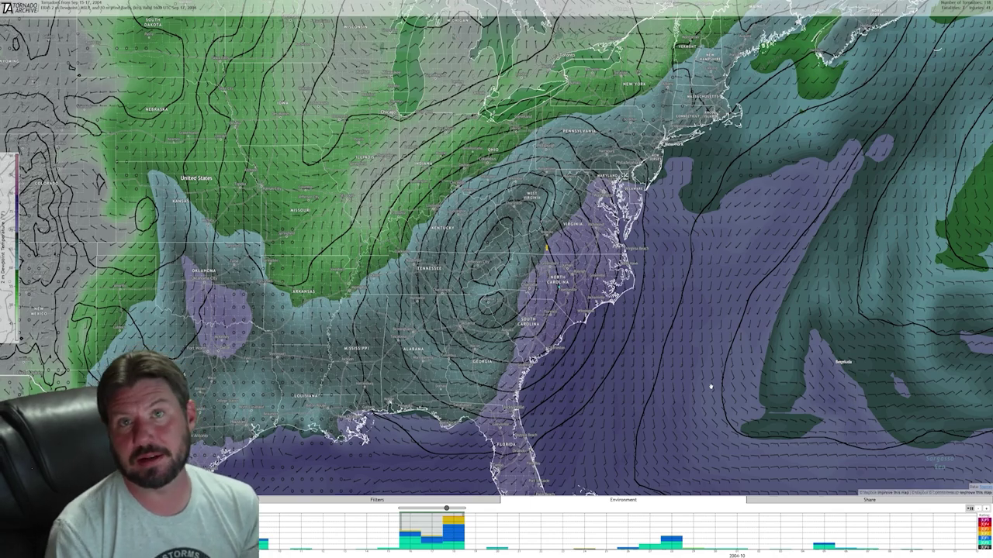
key("Left")
key("Left")
key("Left")
key("Left")
key("Left")
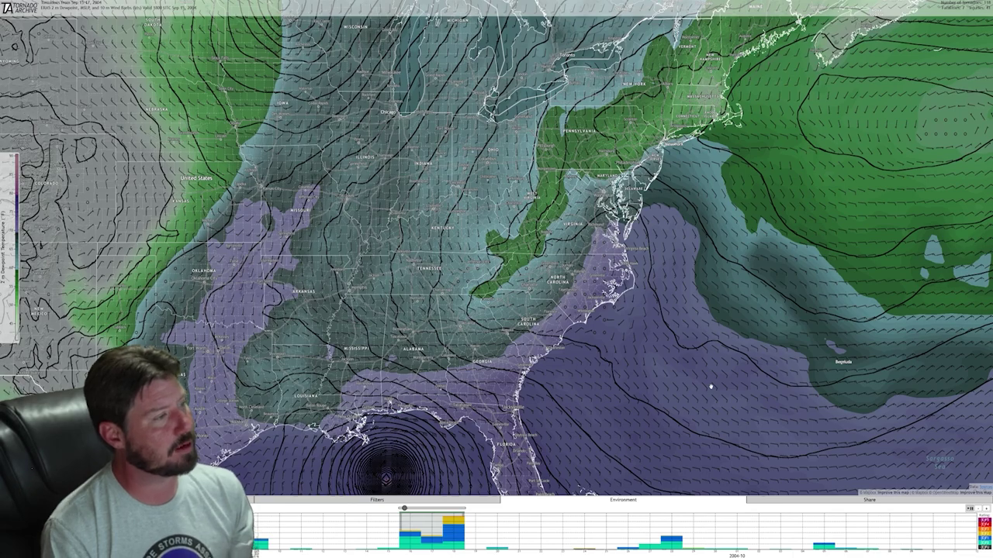
key("Right")
key("Right")
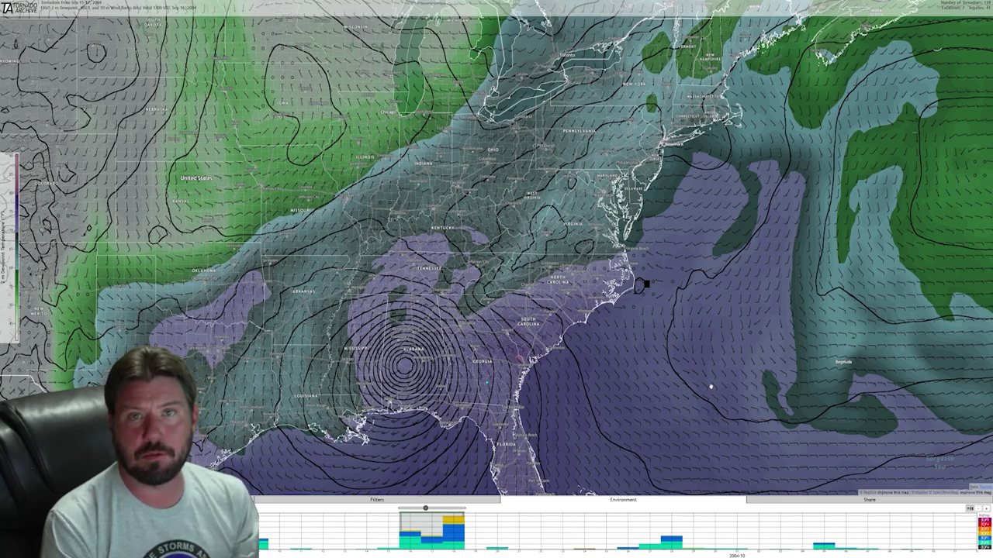
key("Right")
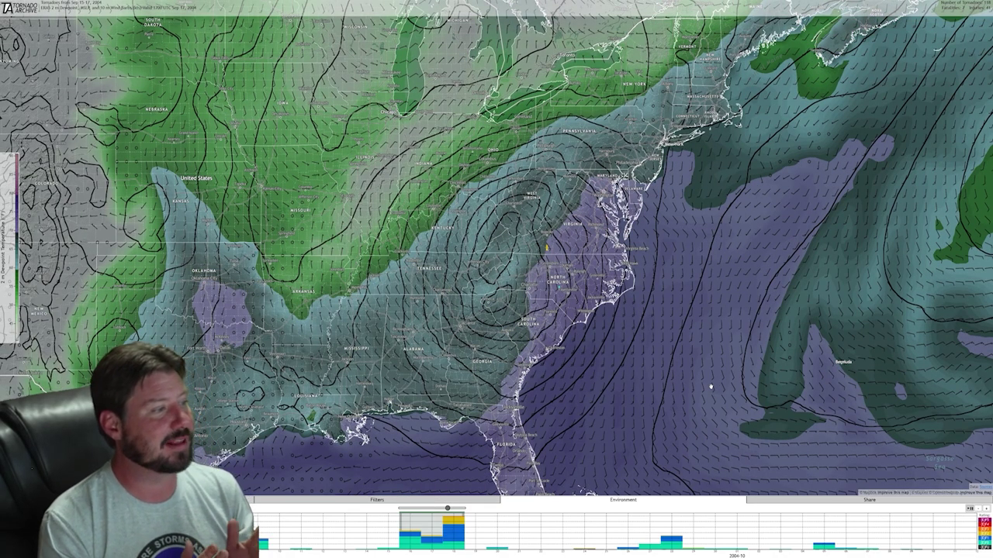
key("Left")
key("Left")
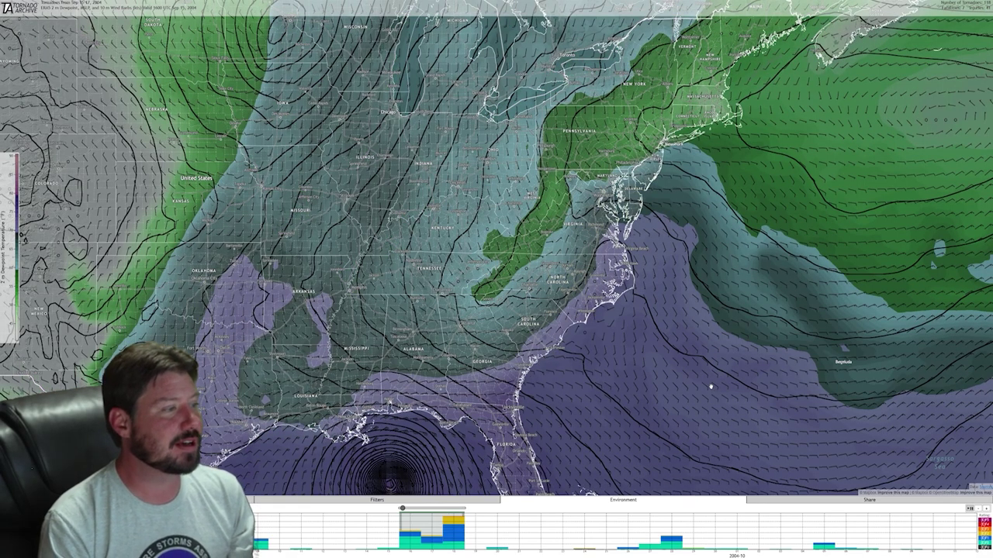
key("Right")
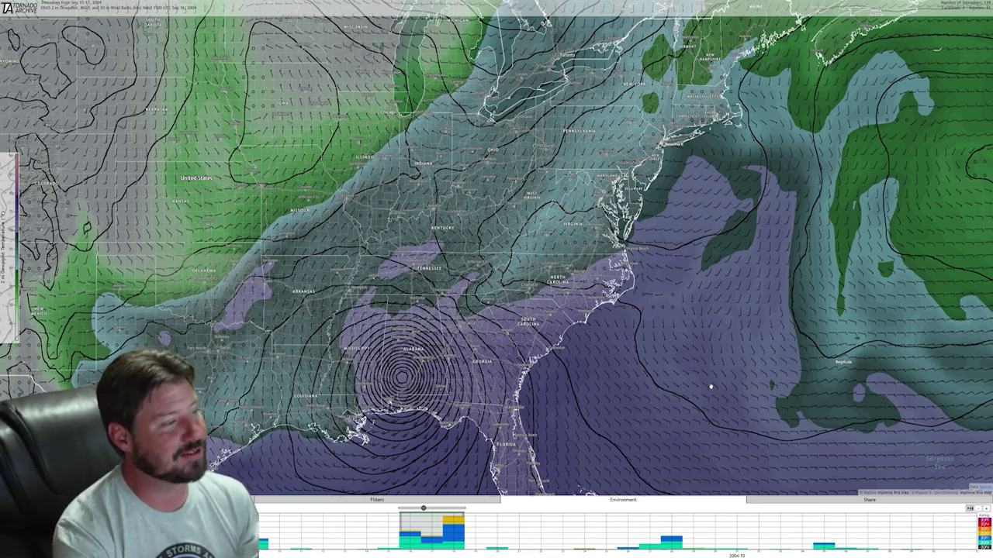
key("Right")
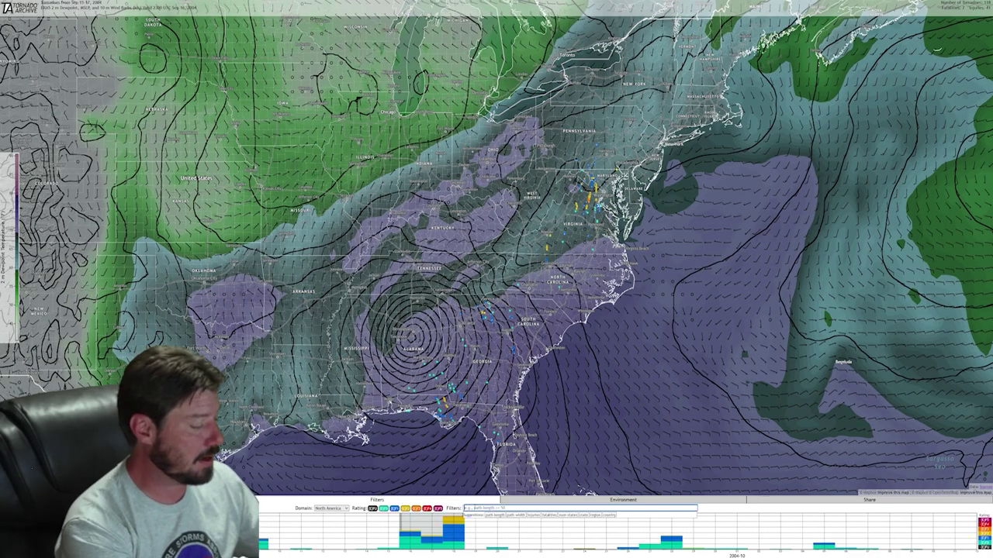
Step: Filter the North American tornadoes by country, using Canada
type("country:")
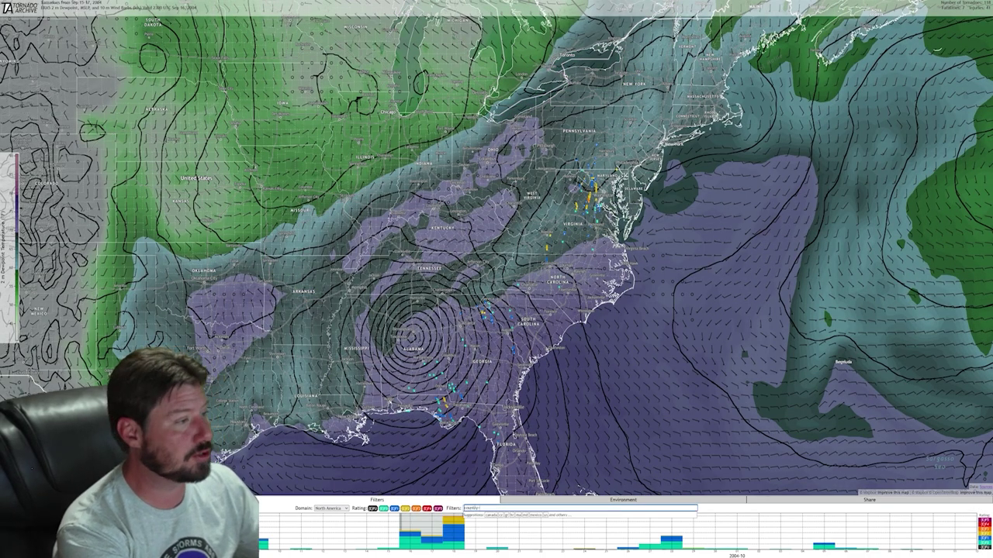
type("canada")
key("Return")
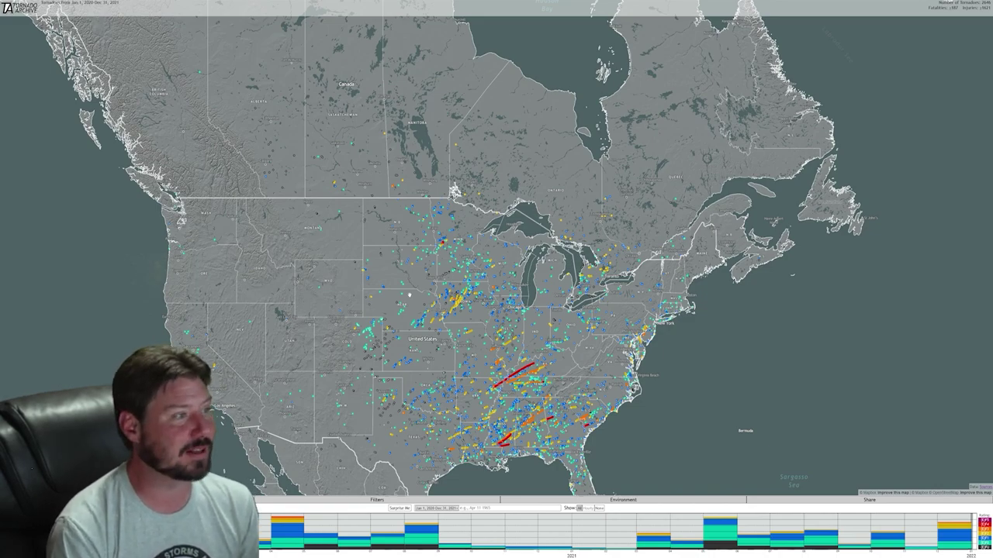
Step: Open the details of the long red tornado track across western Kentucky and load its date, Dec 11, 2021
scroll(465, 380, "up", 8)
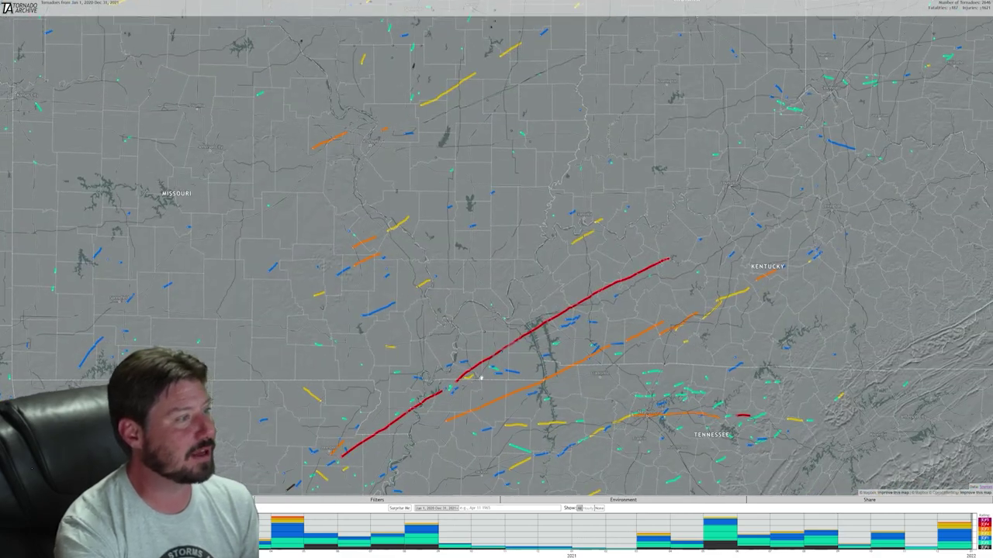
left_click(508, 354)
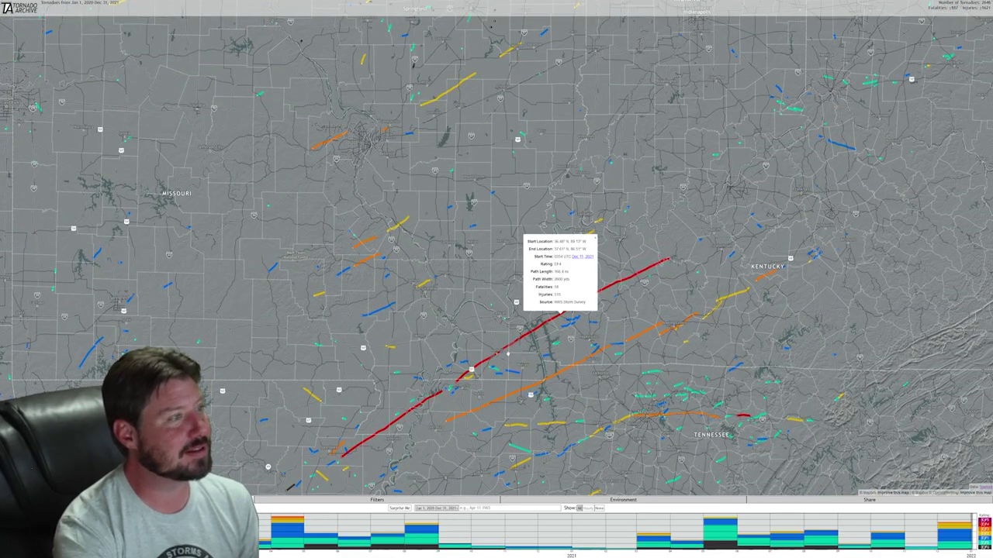
left_click(587, 257)
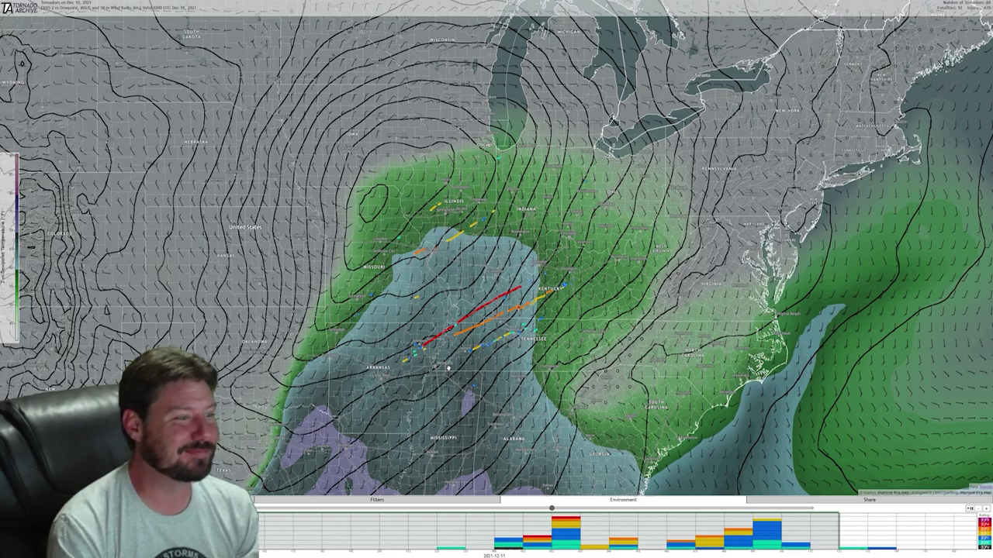
Step: Examine the long red and orange tornado tracks through Kentucky and Tennessee against the dewpoint overlay, following the red track to its southwestern start
scroll(481, 318, "up", 5)
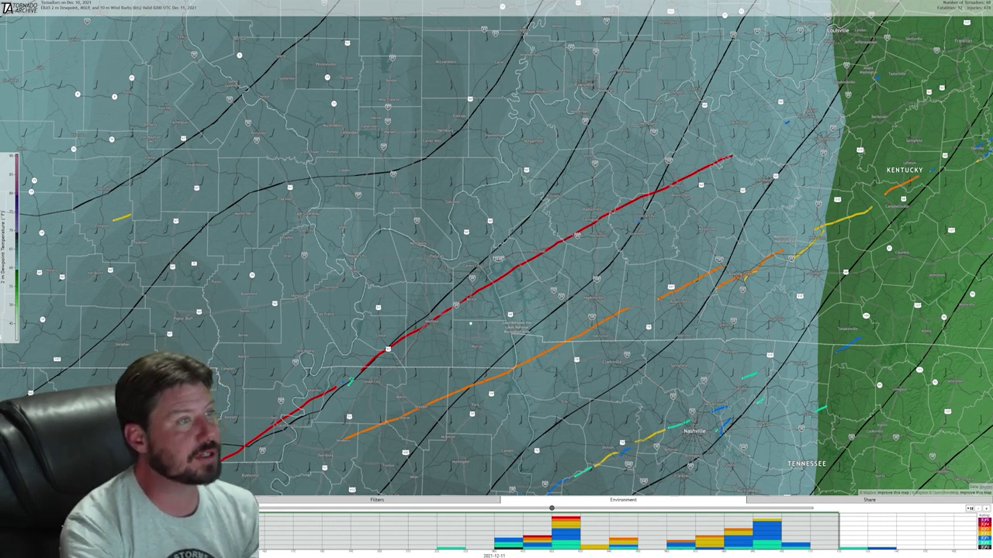
left_click_drag(469, 325, 485, 314)
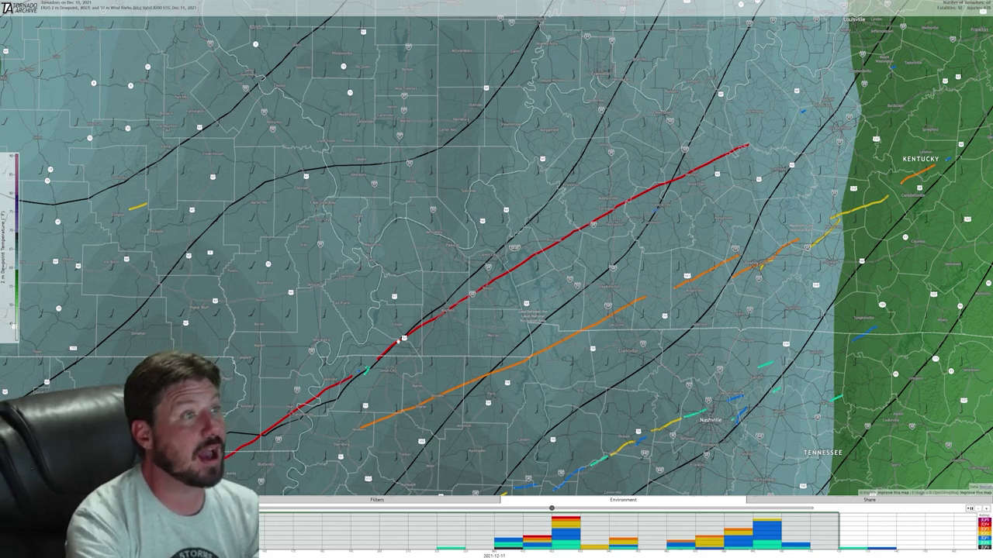
left_click_drag(604, 230, 709, 172)
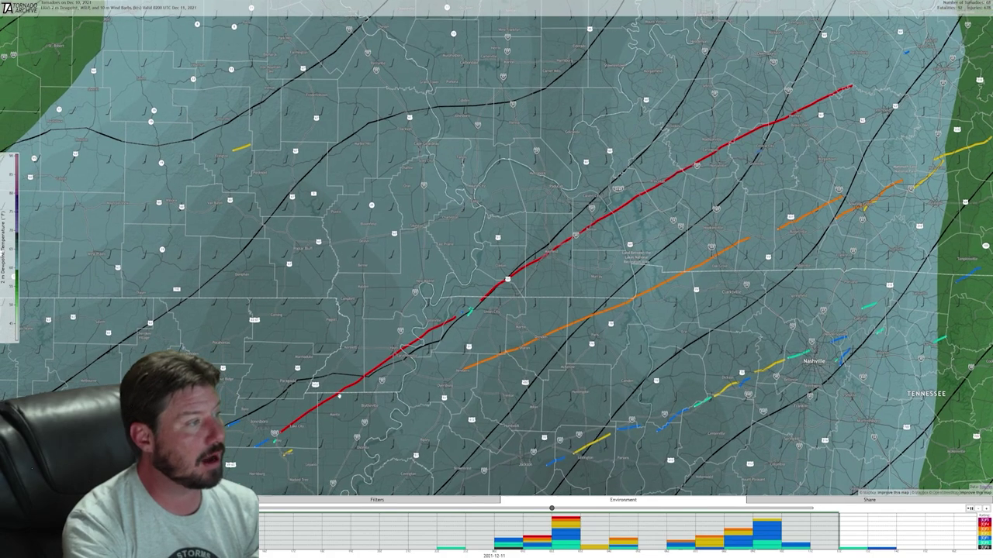
left_click_drag(371, 400, 373, 398)
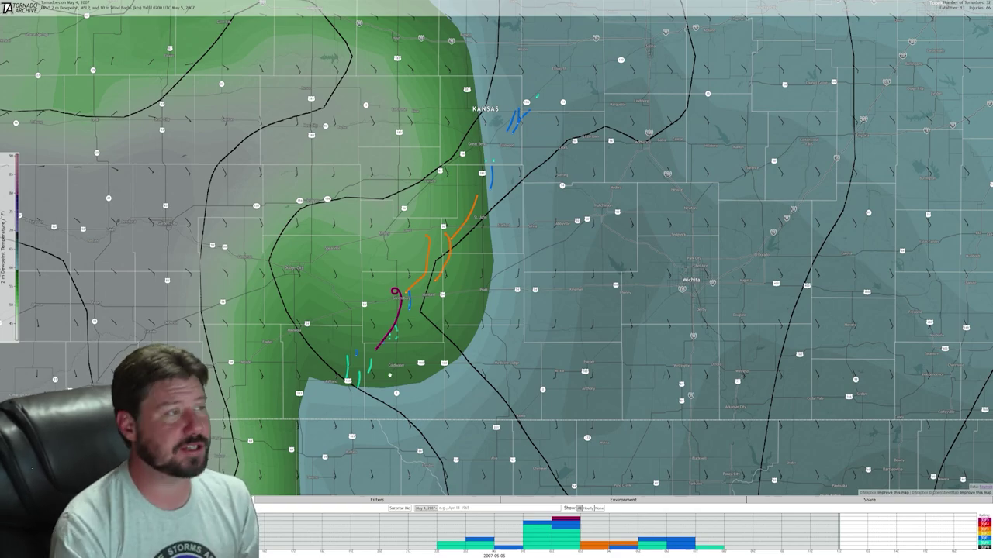
Step: Examine the looping purple tornado track and its neighbouring tracks in southern Kansas on May 4, 2007
scroll(392, 299, "up", 3)
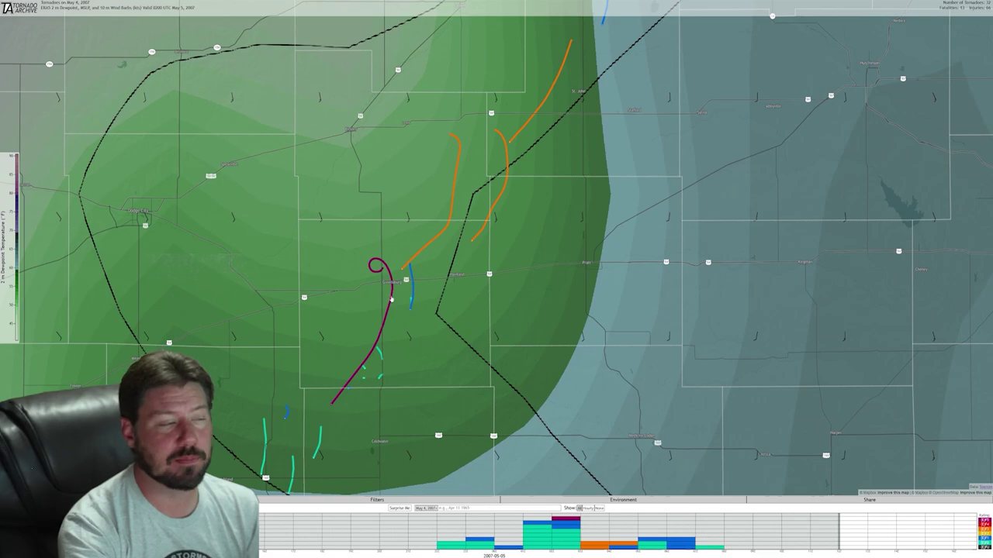
scroll(391, 298, "up", 2)
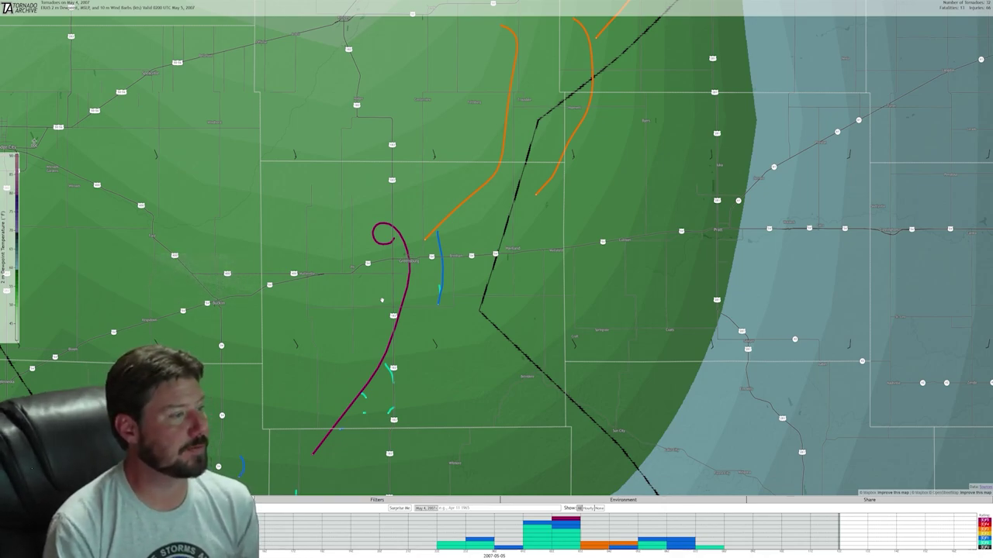
scroll(449, 318, "down", 3)
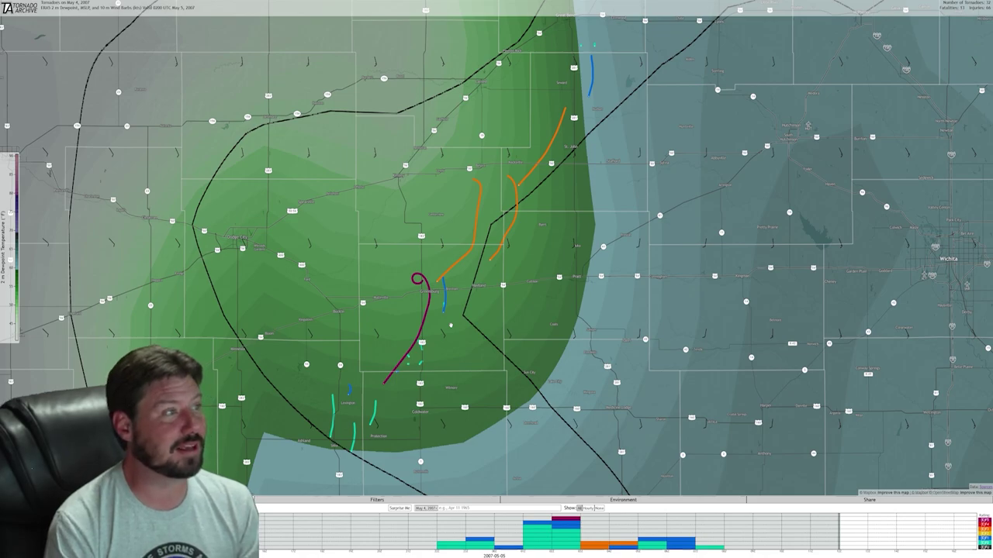
Step: Step the dewpoint, pressure and wind overlay back and forth through the early UTC hours of May 5, 2007 over the central Plains
scroll(497, 256, "down", 5)
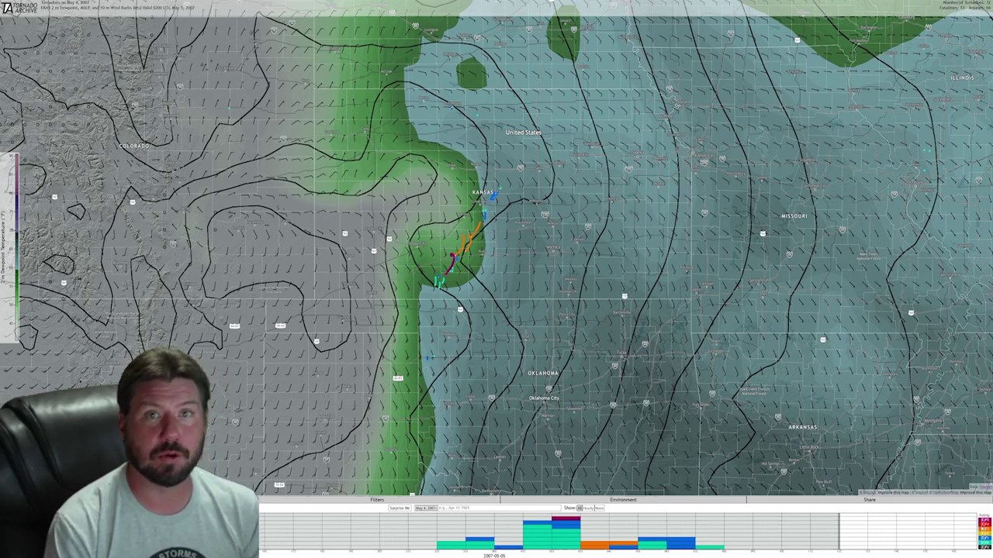
key("Right")
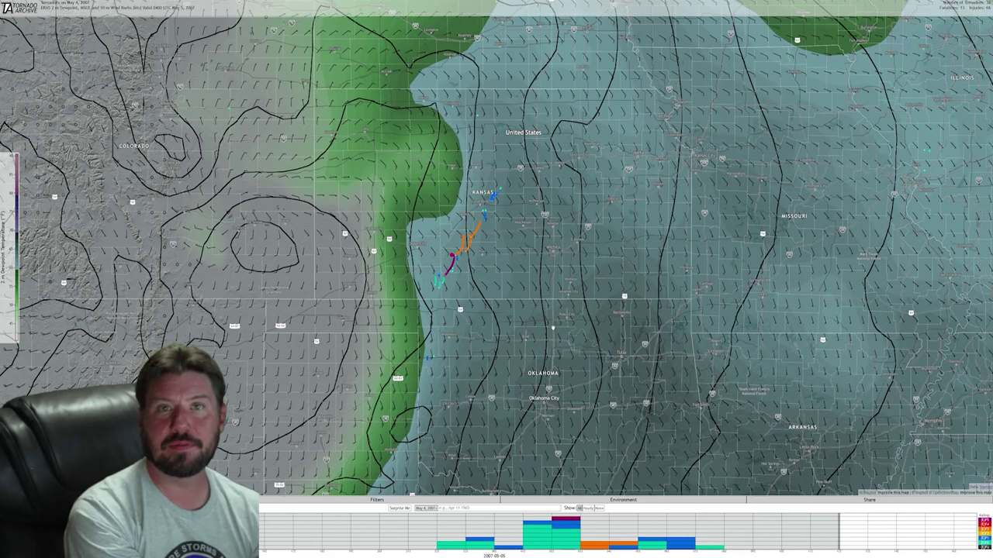
key("Left")
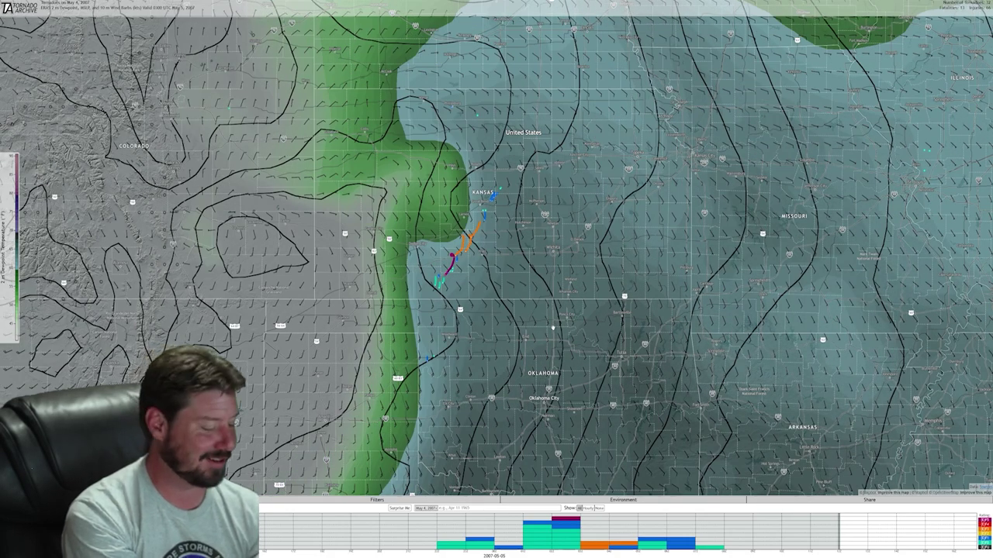
key("Left")
key("Right")
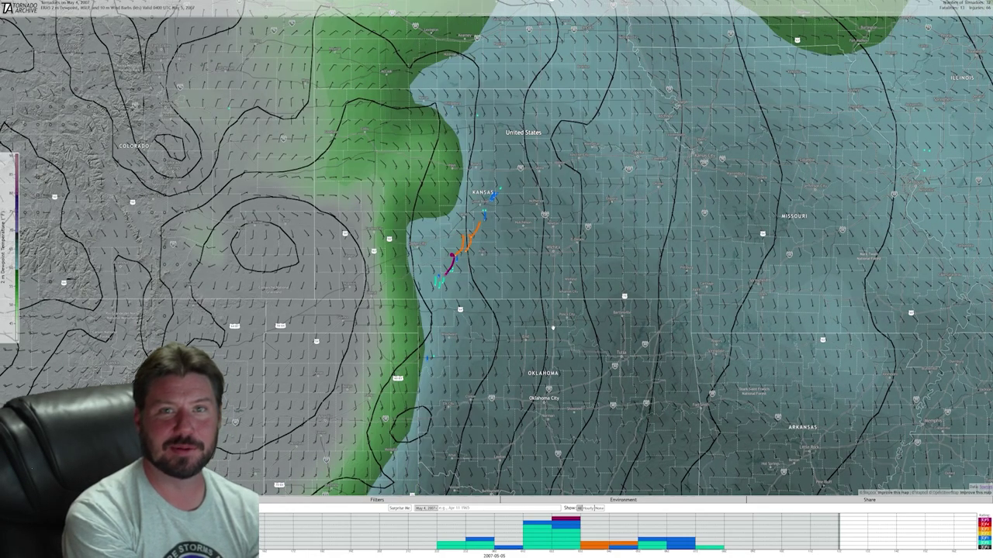
key("Right")
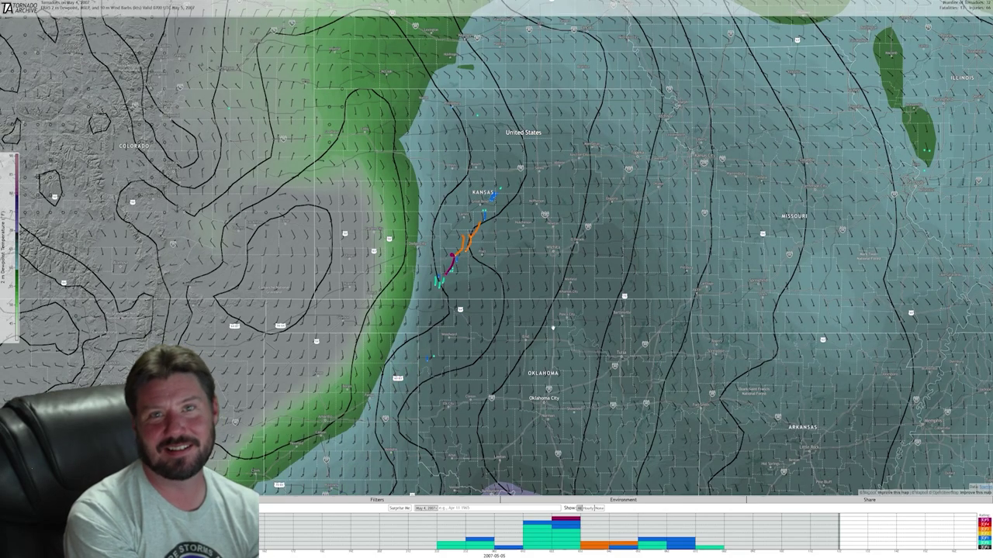
key("Right")
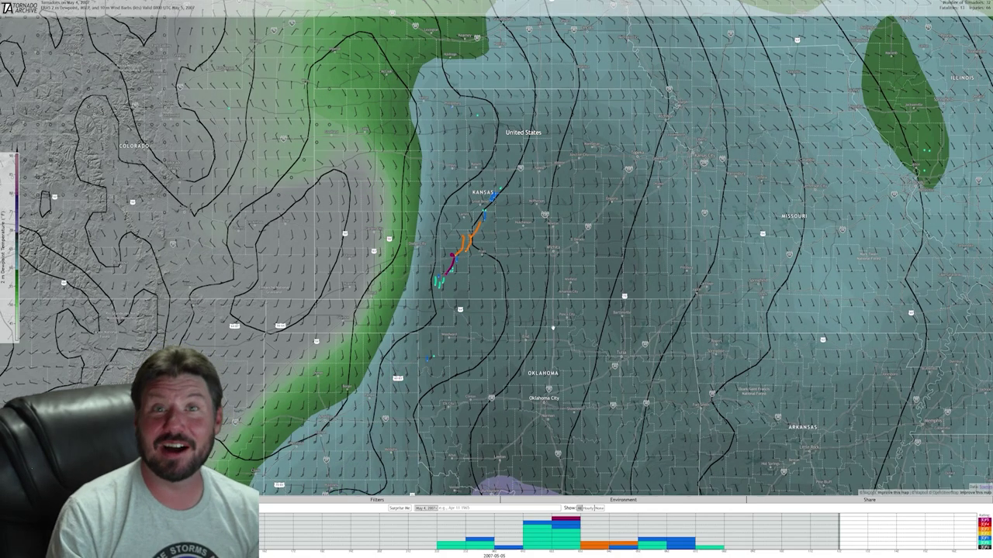